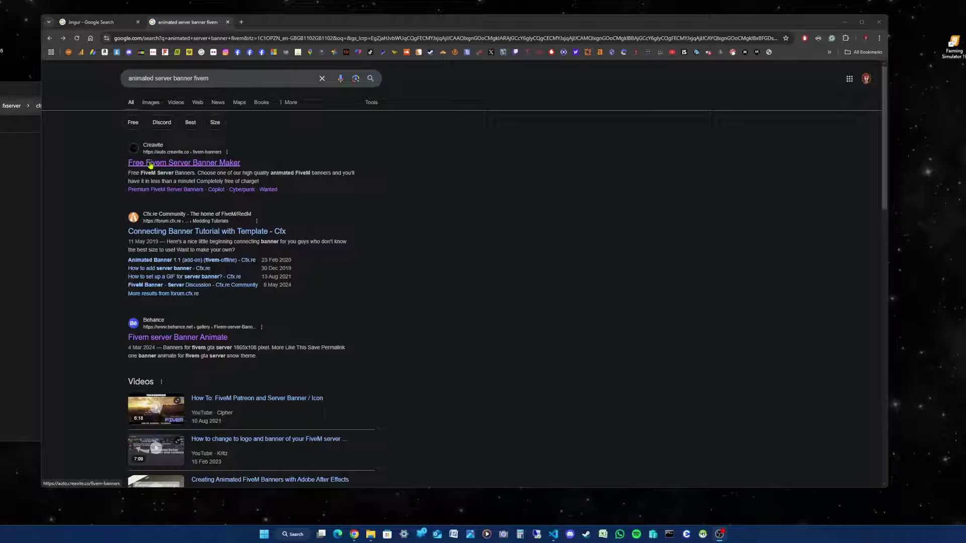
Open Creavite's FiveM banner maker and browse the Premium FiveM Server Banners templates.
left_click(150, 164)
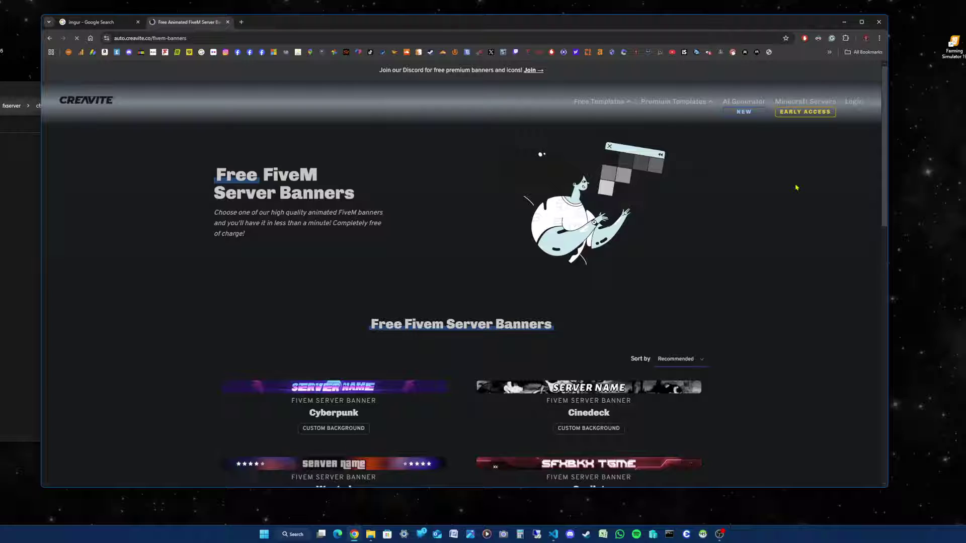
scroll(787, 181, "down", 2)
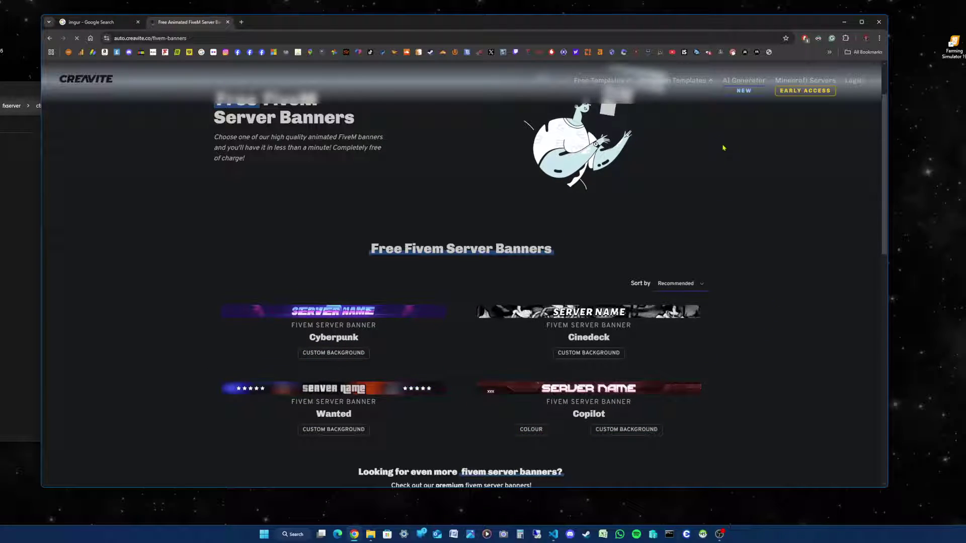
left_click(711, 83)
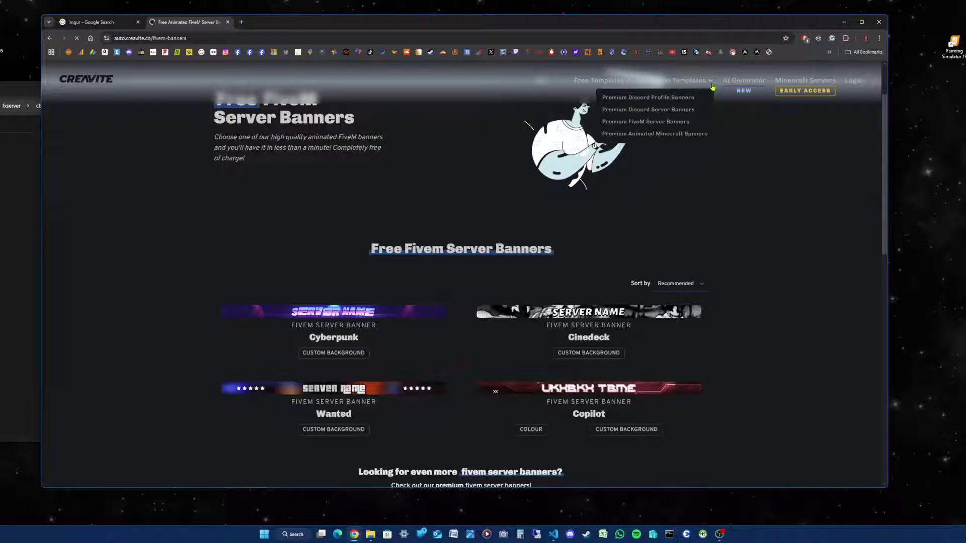
left_click(688, 122)
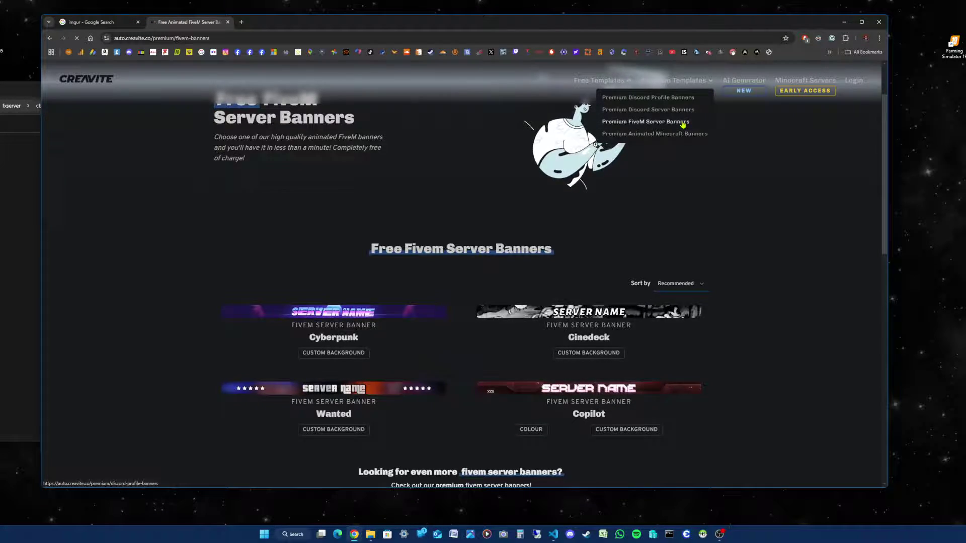
scroll(792, 265, "down", 5)
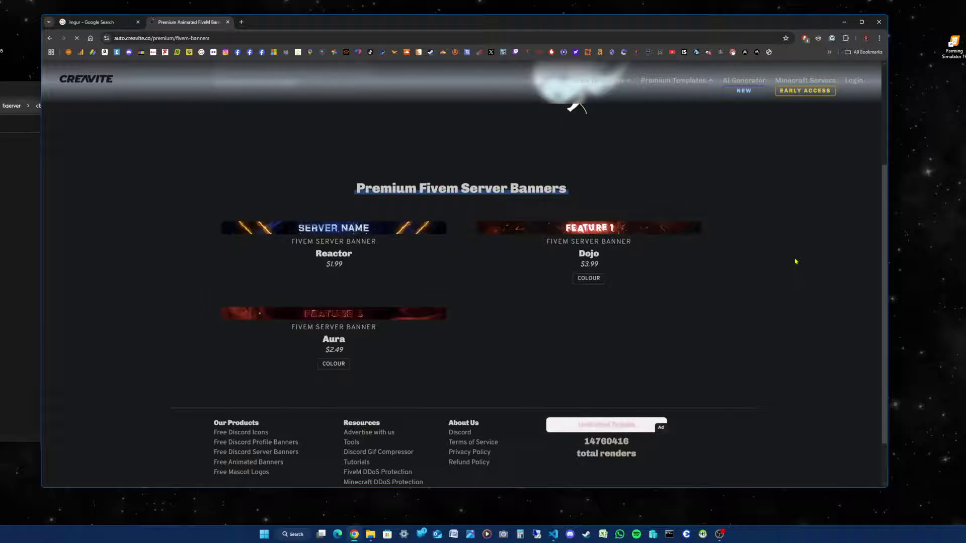
scroll(796, 261, "up", 3)
Return to Free FiveM Server Banners and view the Cyberpunk, Cinedeck, Wanted and Copilot templates.
mouse_move(601, 80)
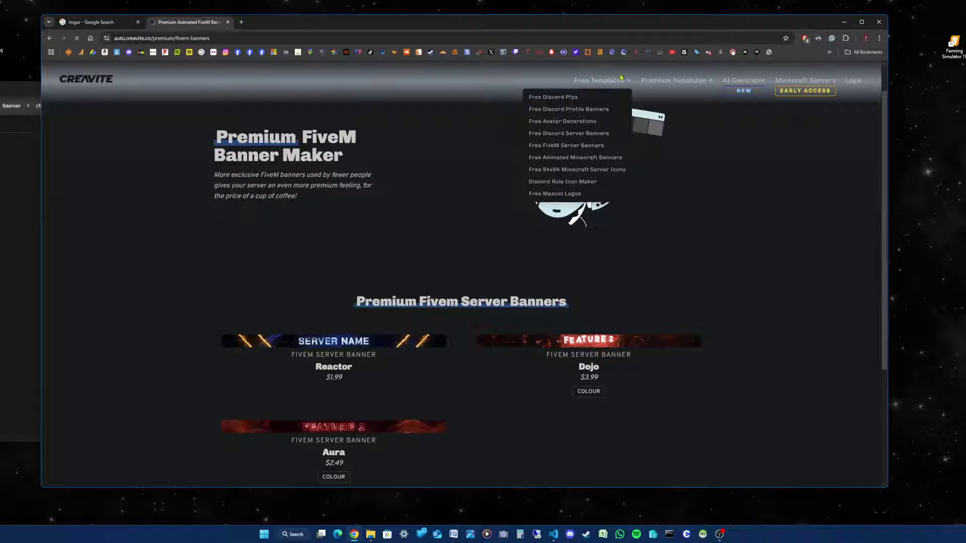
left_click(599, 149)
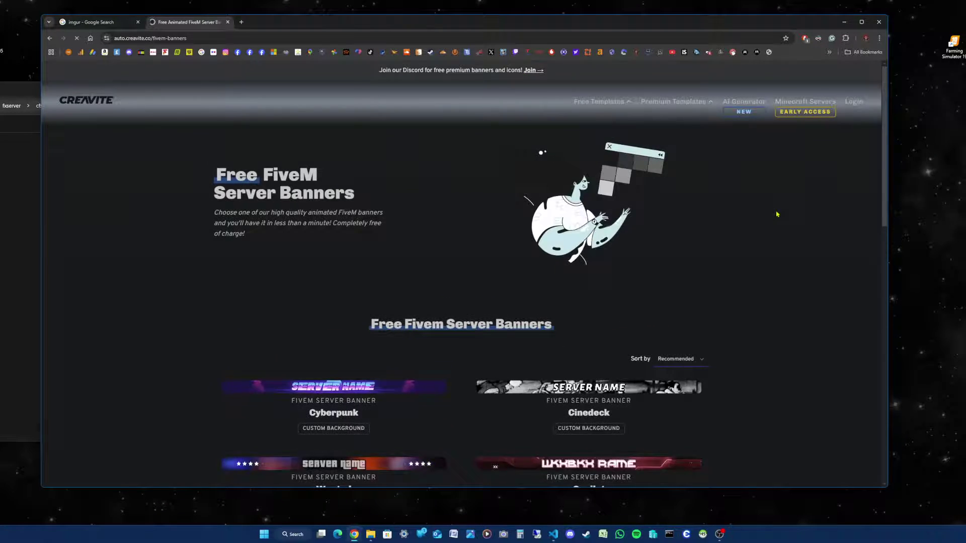
scroll(782, 214, "down", 3)
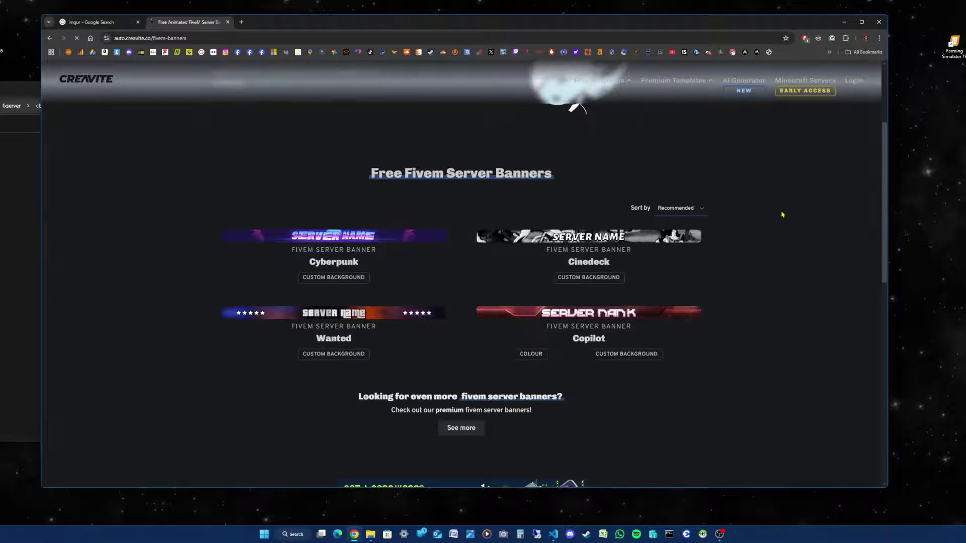
Open the Copilot template, try its colour slider, and enter AMGRP as the server name.
left_click(607, 314)
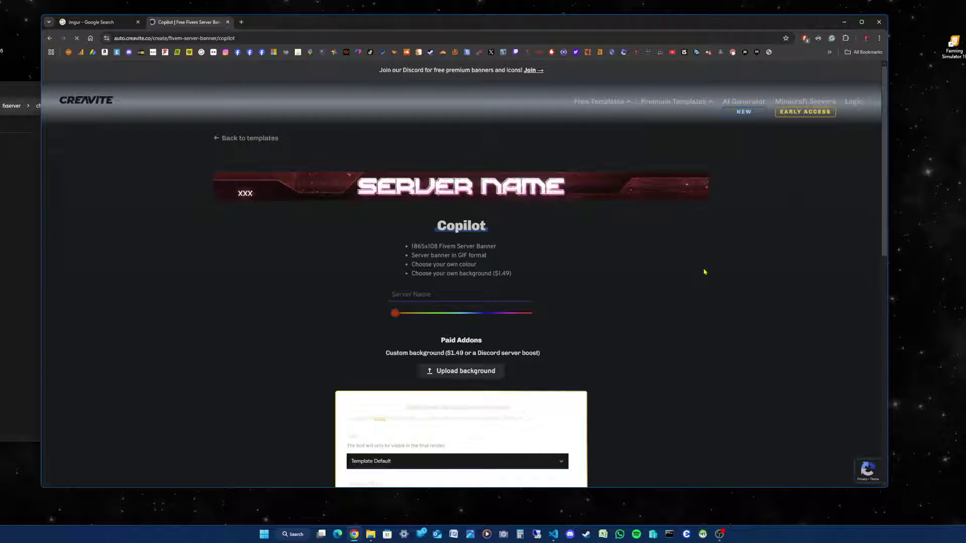
left_click_drag(395, 313, 579, 317)
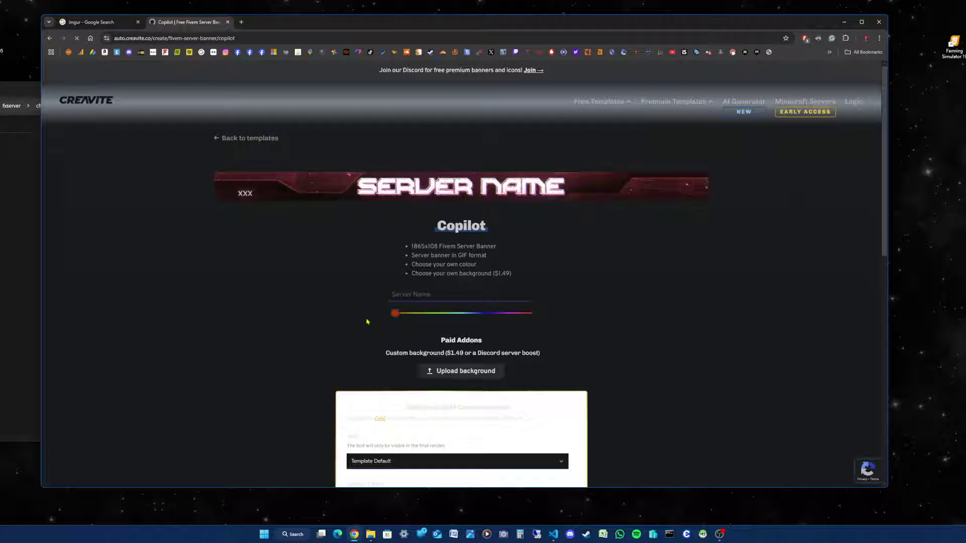
left_click(412, 294)
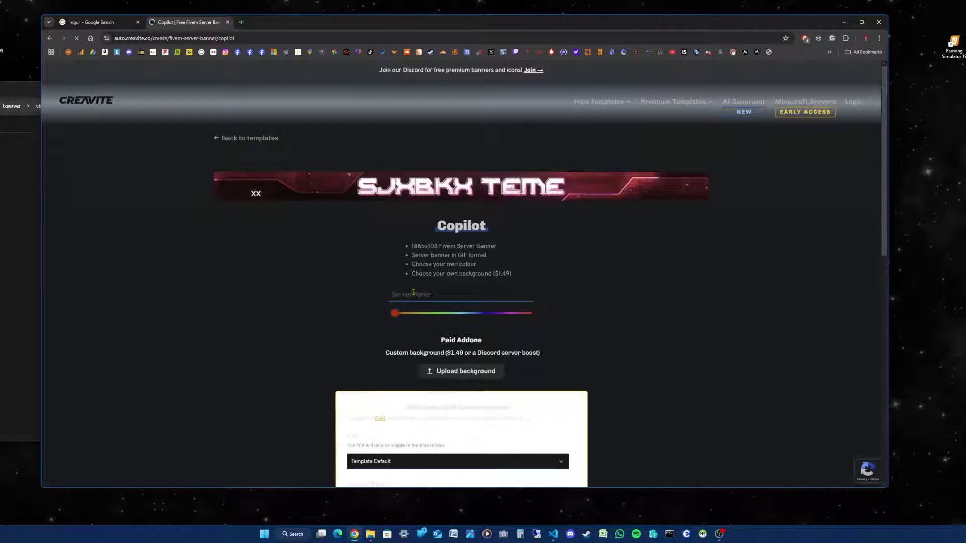
type("AMGR")
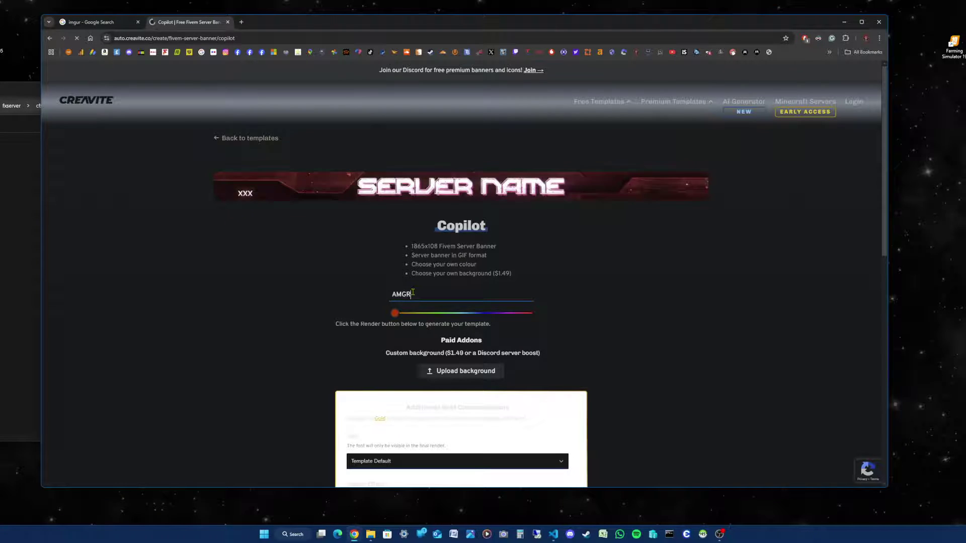
type("P")
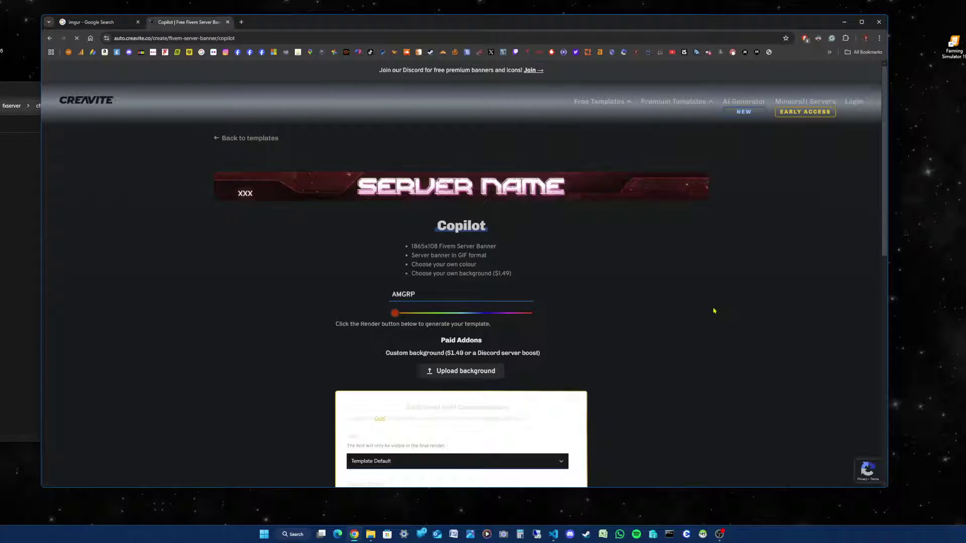
scroll(720, 294, "down", 2)
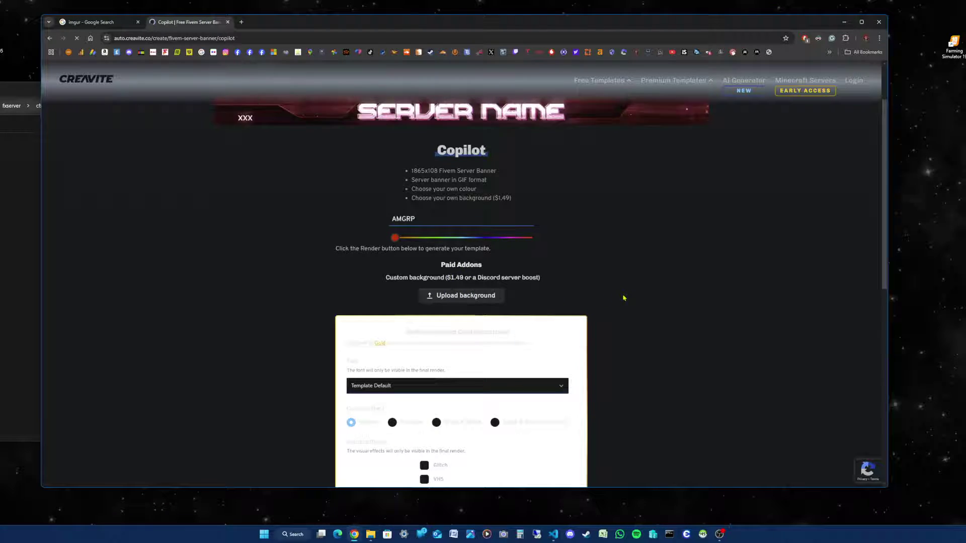
scroll(626, 300, "down", 3)
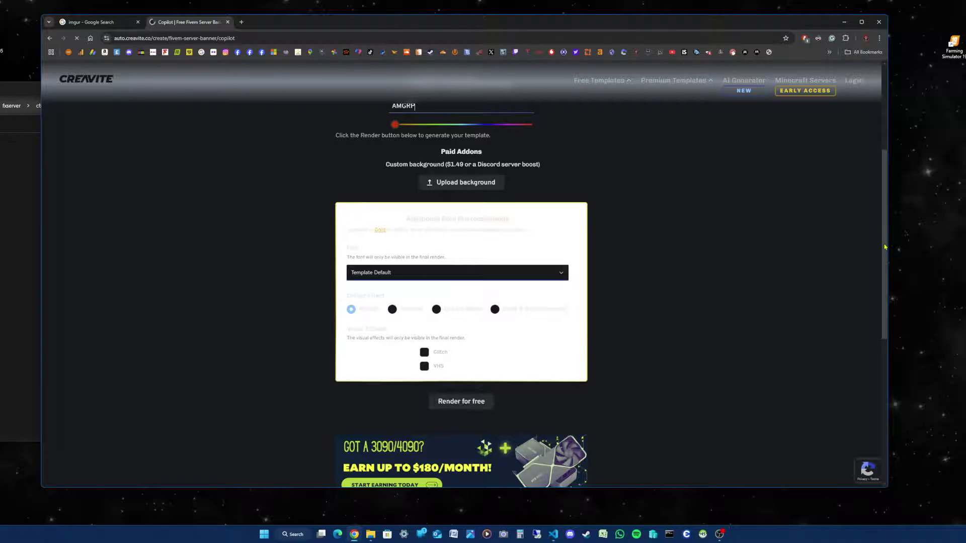
scroll(755, 229, "down", 1)
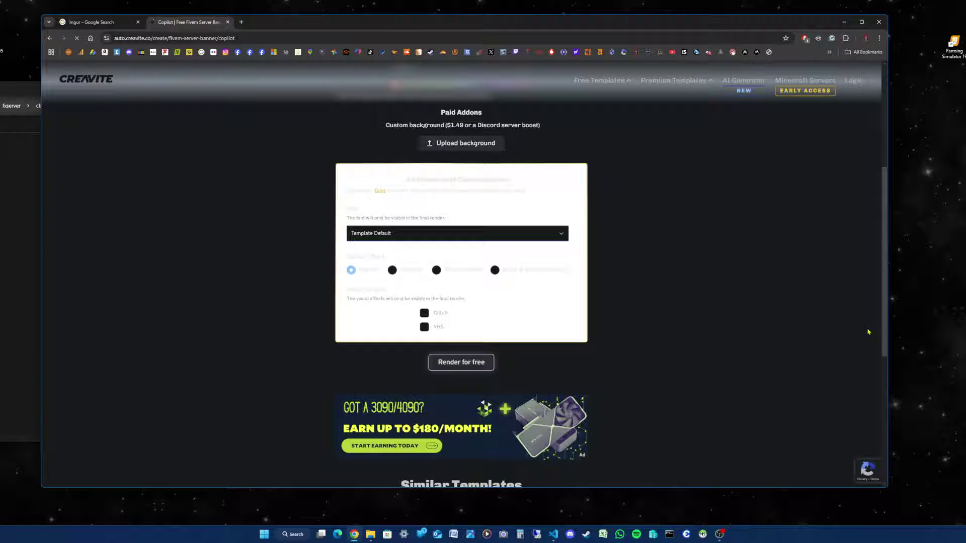
Render the AMGRP Copilot banner for free and download it as standard.gif.
left_click(465, 366)
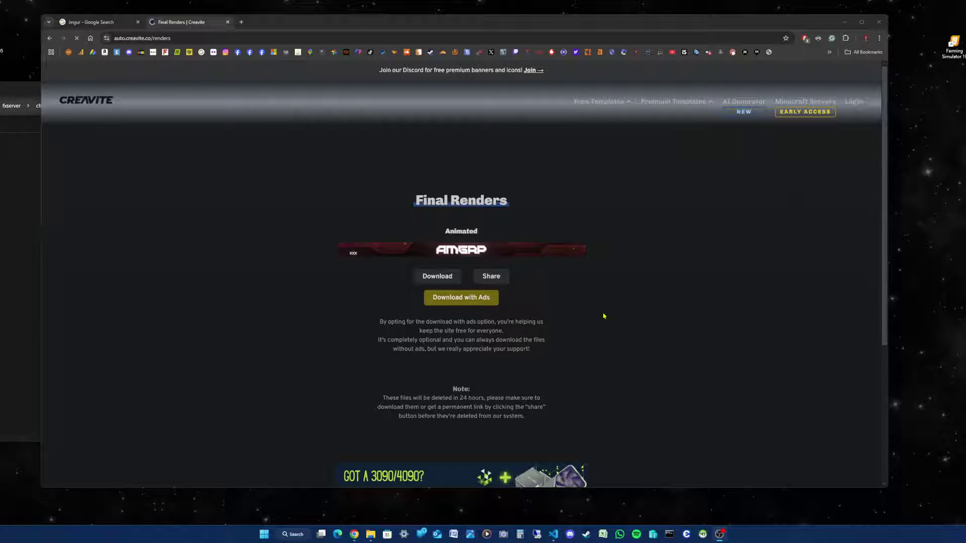
left_click(436, 278)
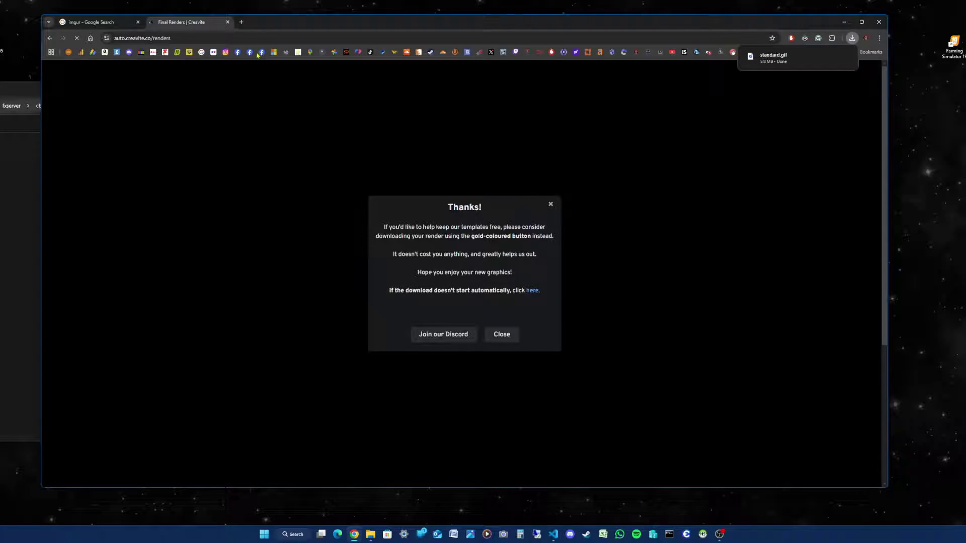
Close the Creavite renders page, shift the browser right, and start a new Imgur post.
left_click(228, 22)
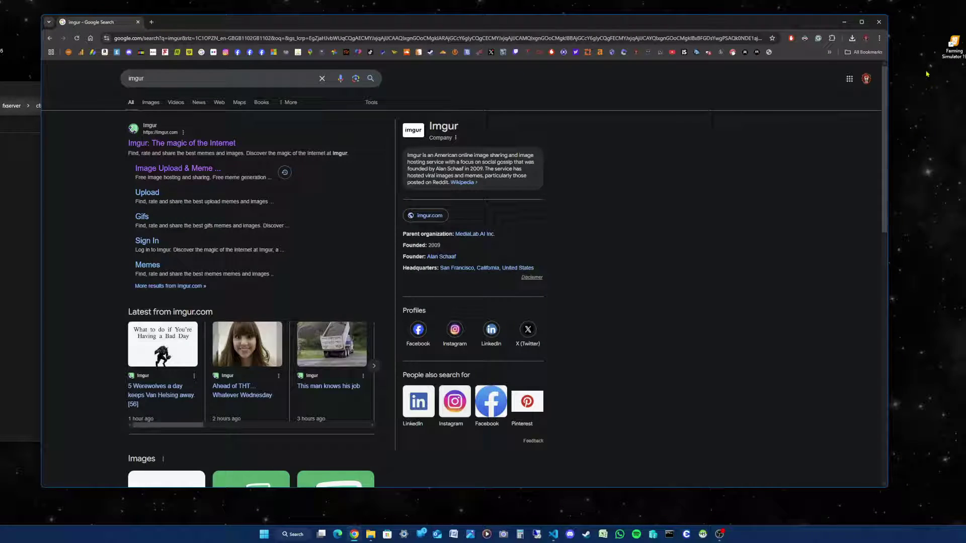
left_click_drag(565, 23, 613, 20)
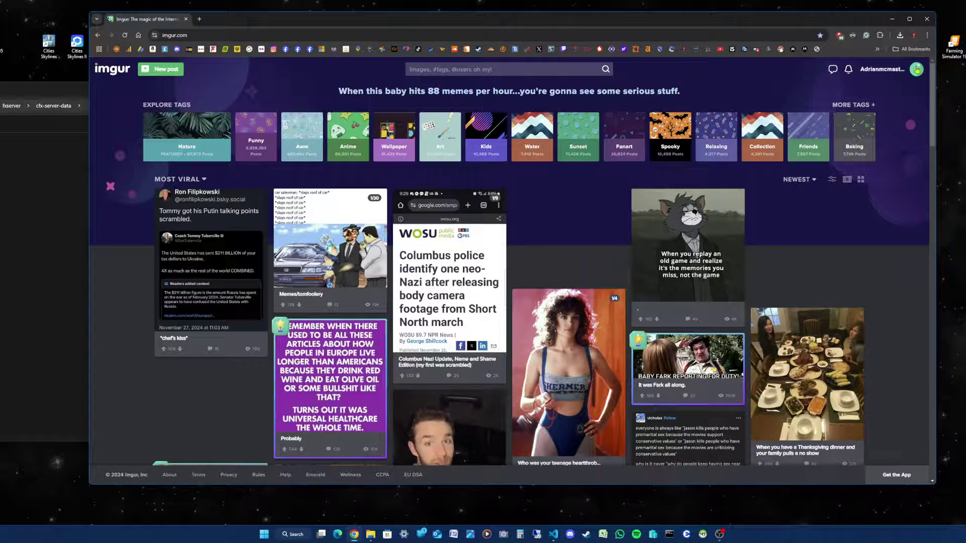
left_click(160, 73)
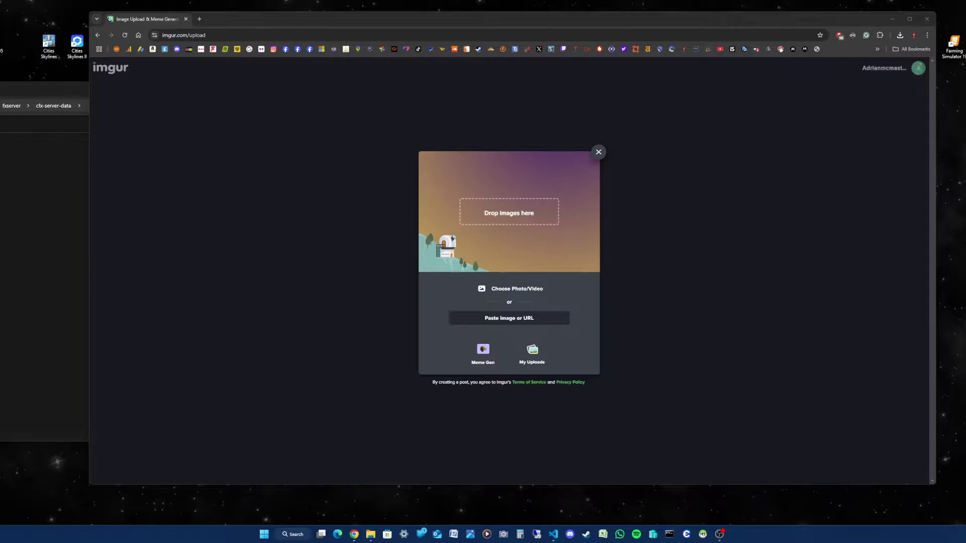
Open Downloads in a new File Explorer tab, then preview and close standard.gif.
left_click_drag(0, 91, 479, 125)
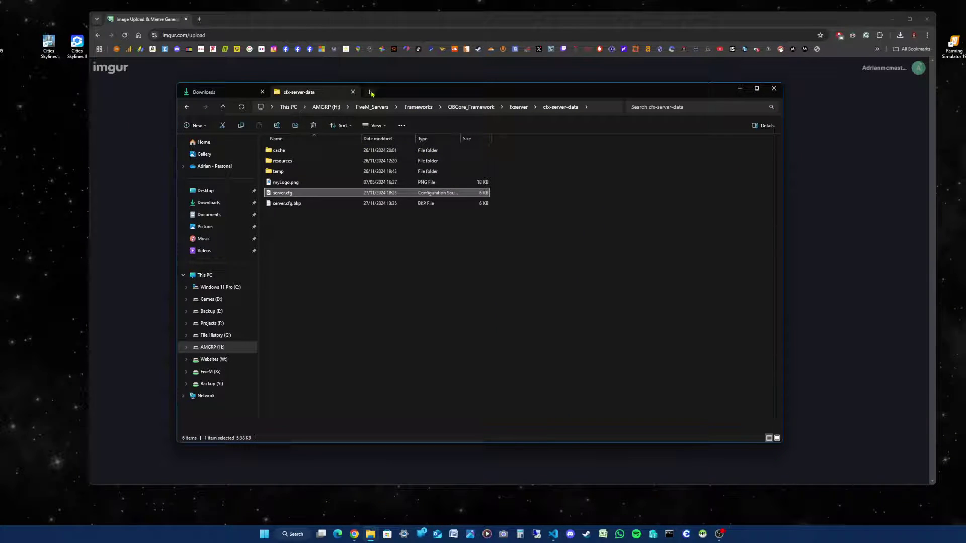
left_click(370, 92)
left_click(207, 203)
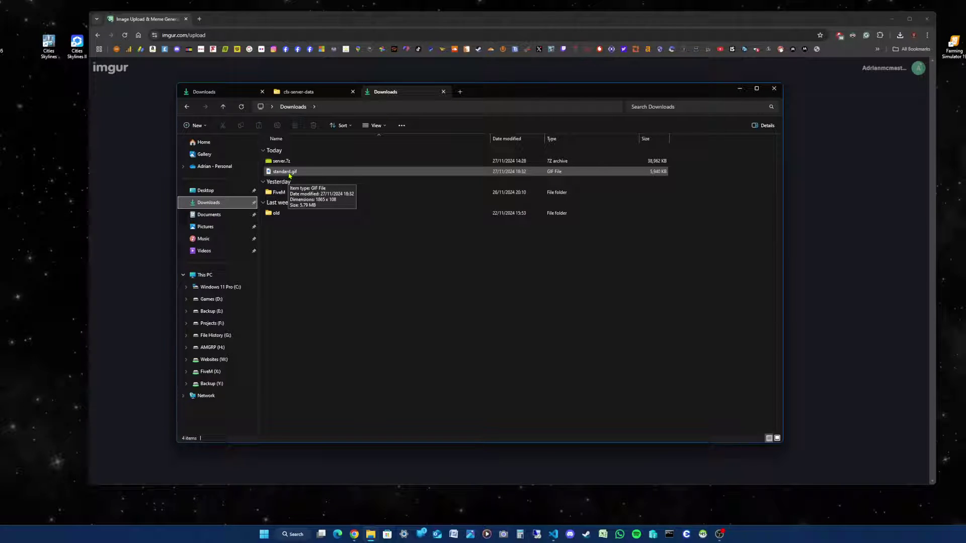
left_click(290, 174)
key("space")
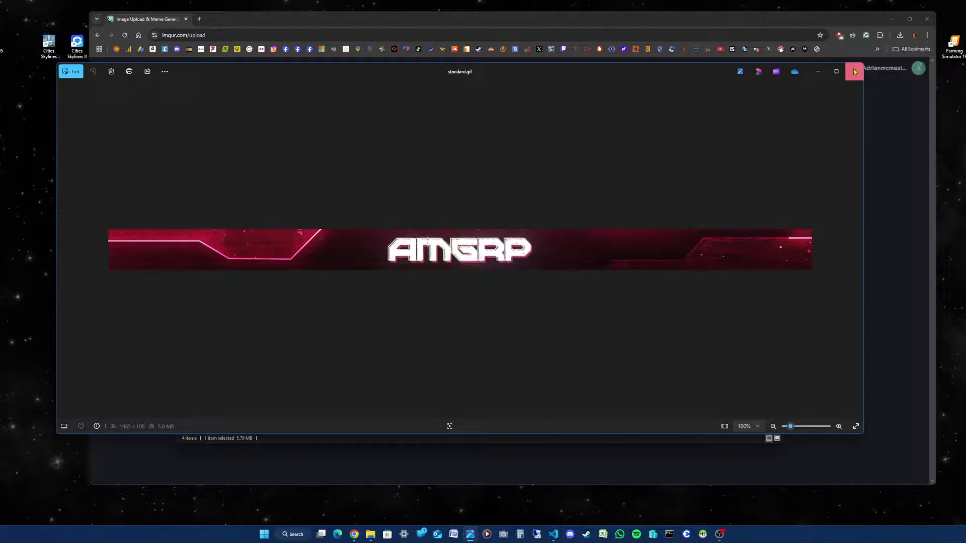
left_click(854, 72)
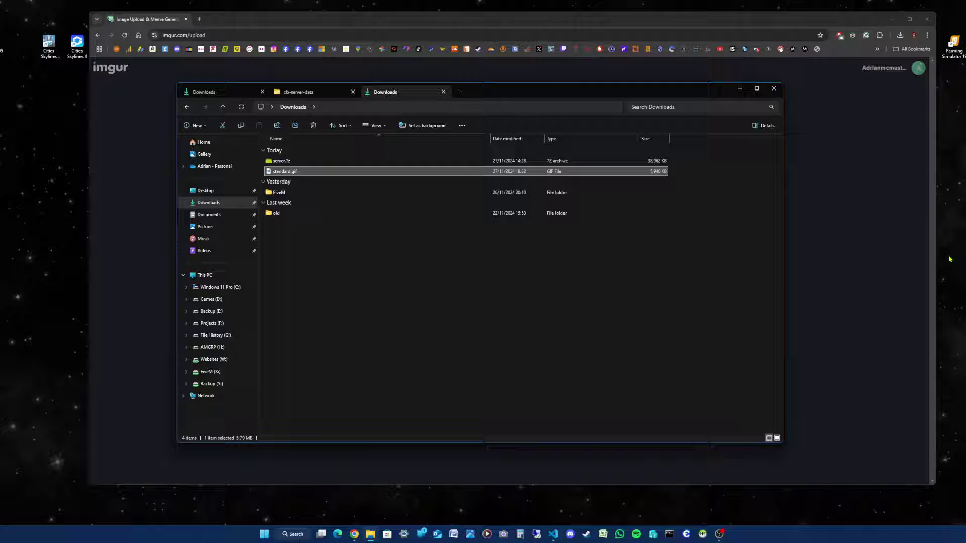
Drag standard.gif onto Imgur to upload it, then grab the post link and dismiss the share window.
left_click_drag(546, 92, 965, 61)
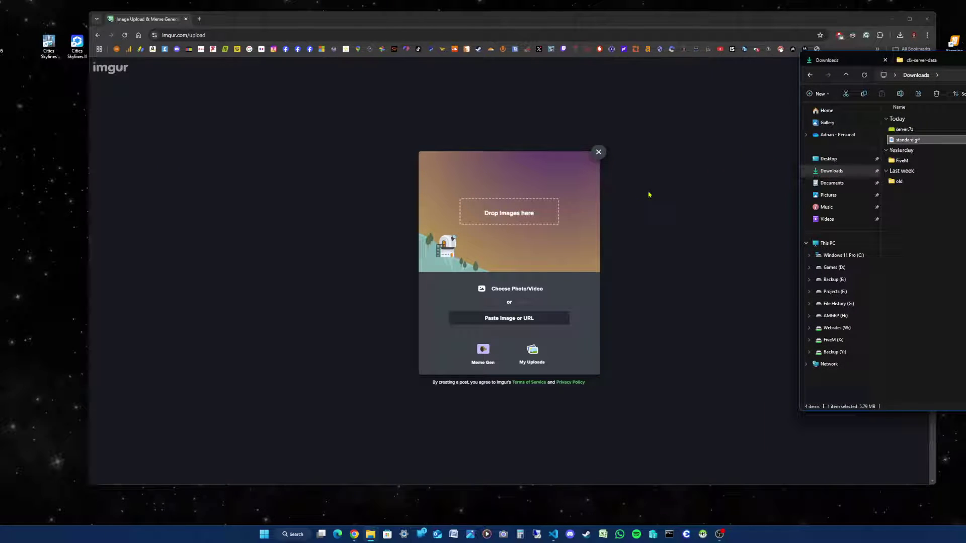
left_click_drag(906, 140, 512, 233)
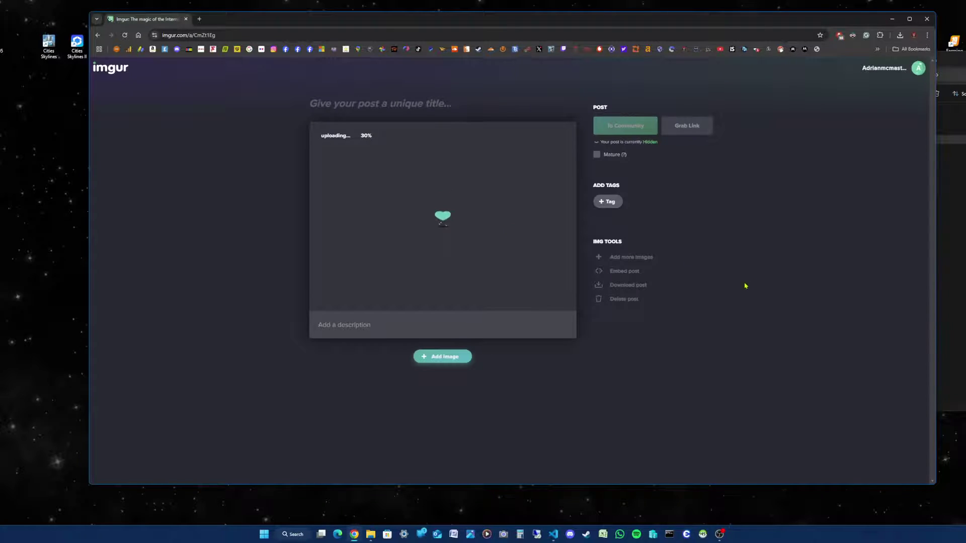
left_click_drag(951, 76, 731, 92)
left_click(837, 91)
left_click_drag(954, 89, 65, 74)
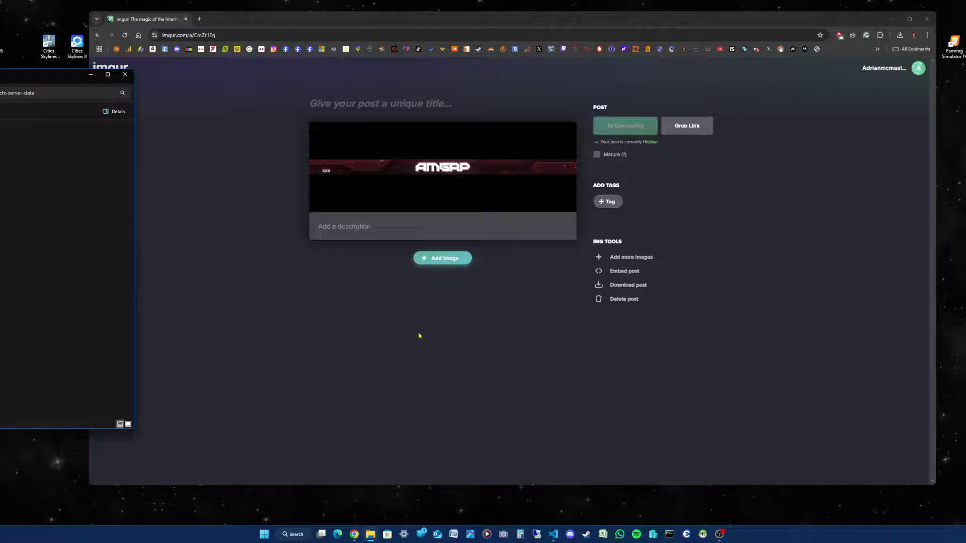
left_click(694, 126)
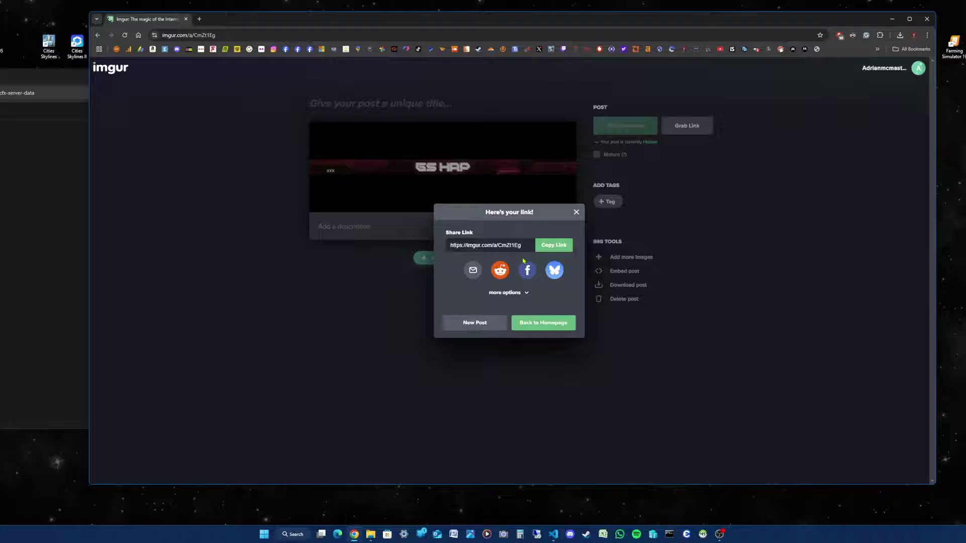
left_click(733, 387)
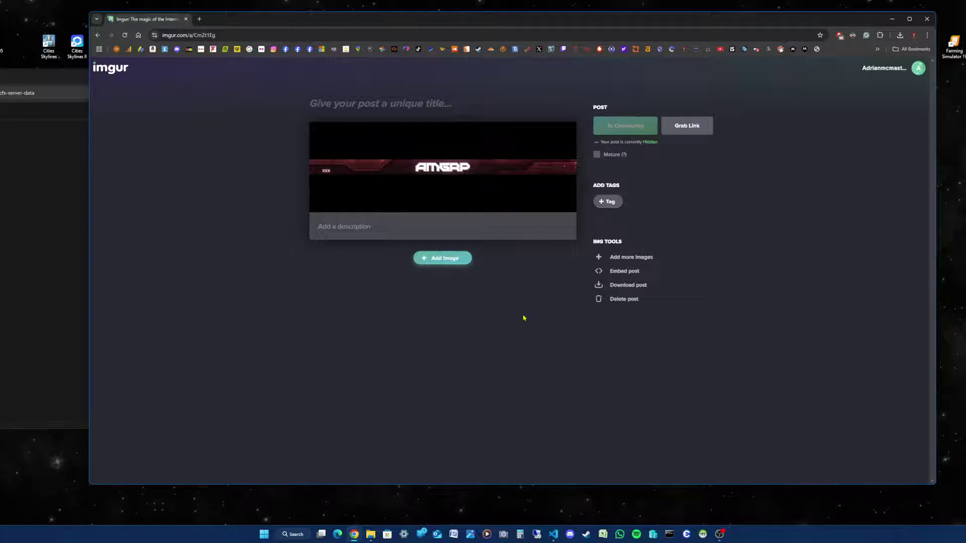
From the account's Images page, open the AMGRP banner and copy its Original GIF Link.
left_click(917, 74)
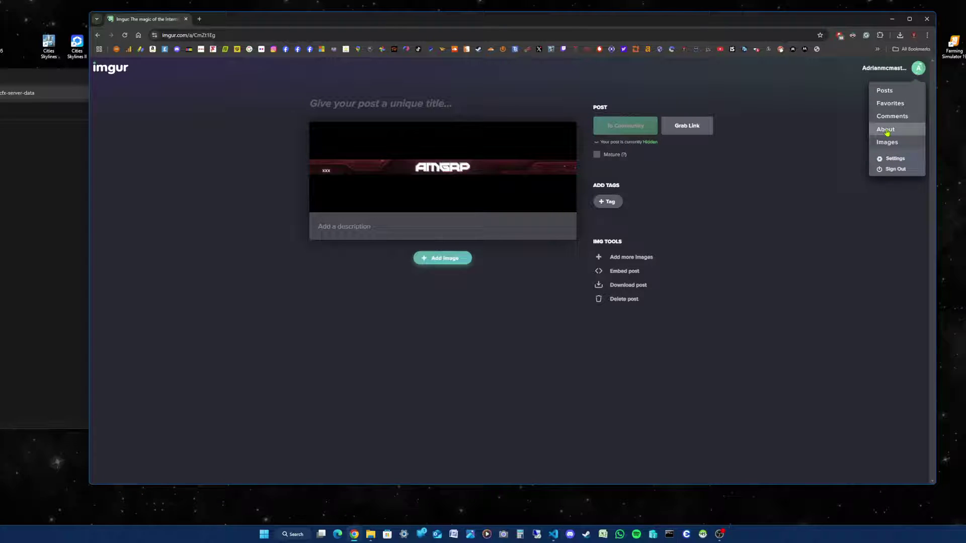
left_click(893, 145)
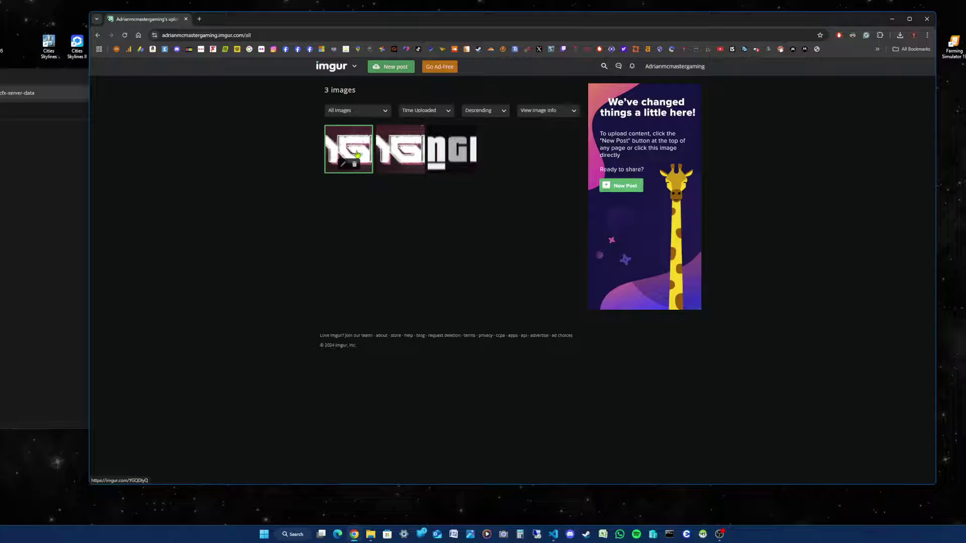
left_click(399, 145)
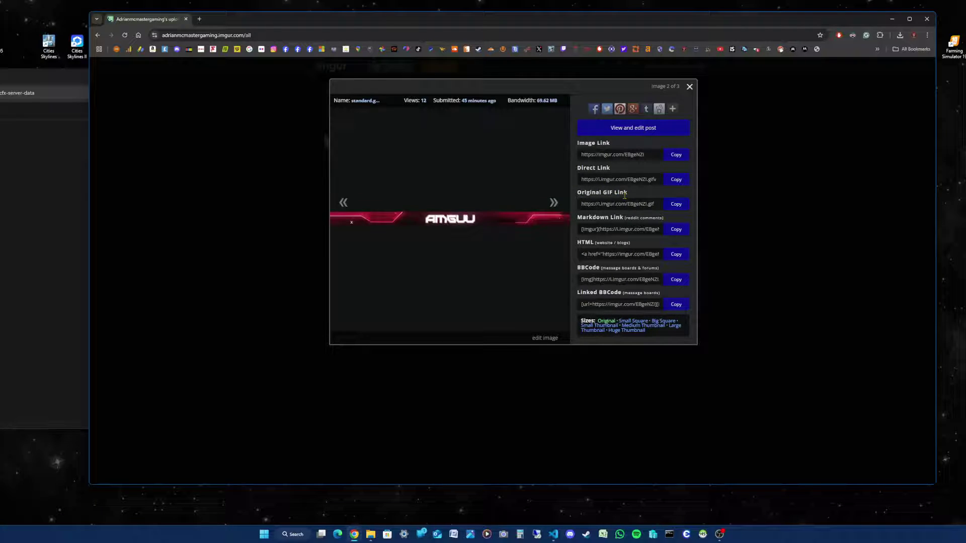
left_click_drag(655, 205, 606, 204)
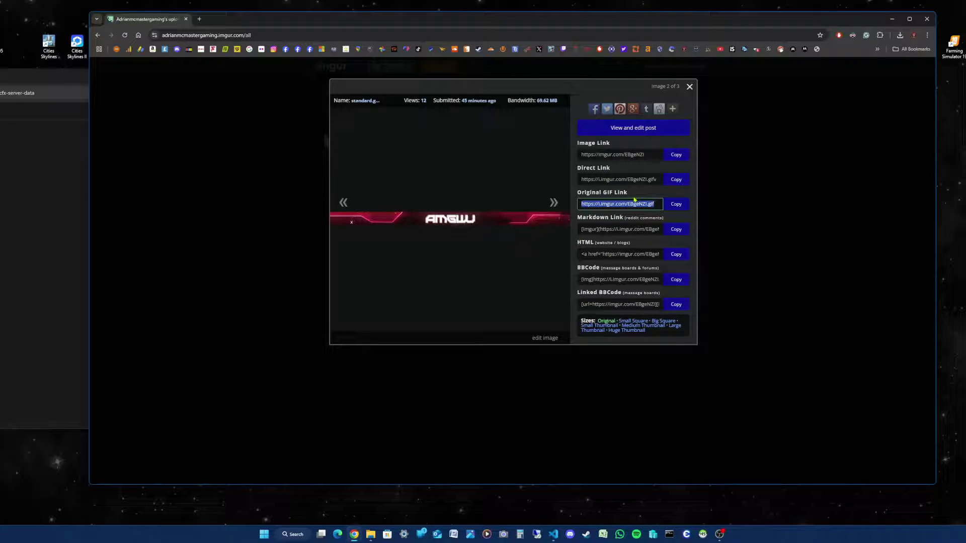
left_click(676, 206)
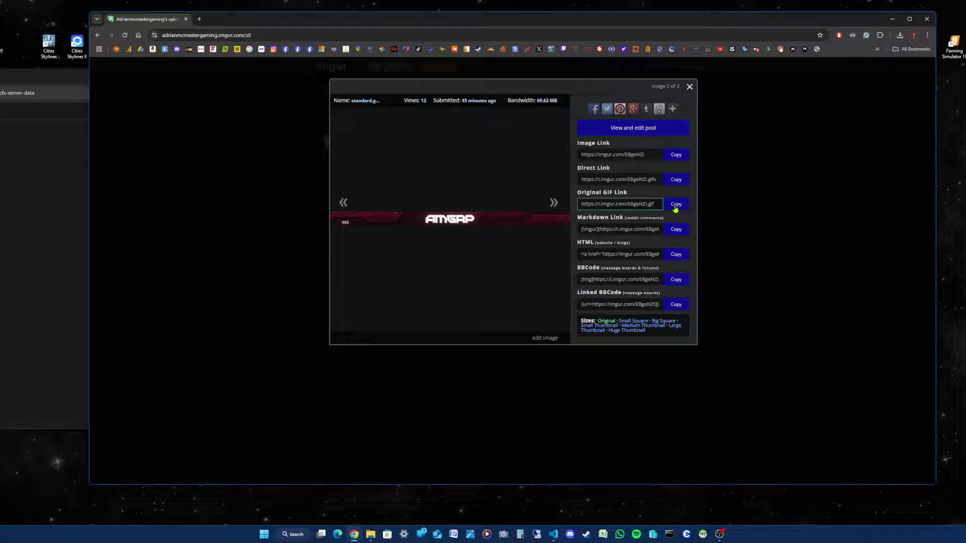
left_click_drag(639, 19, 965, 19)
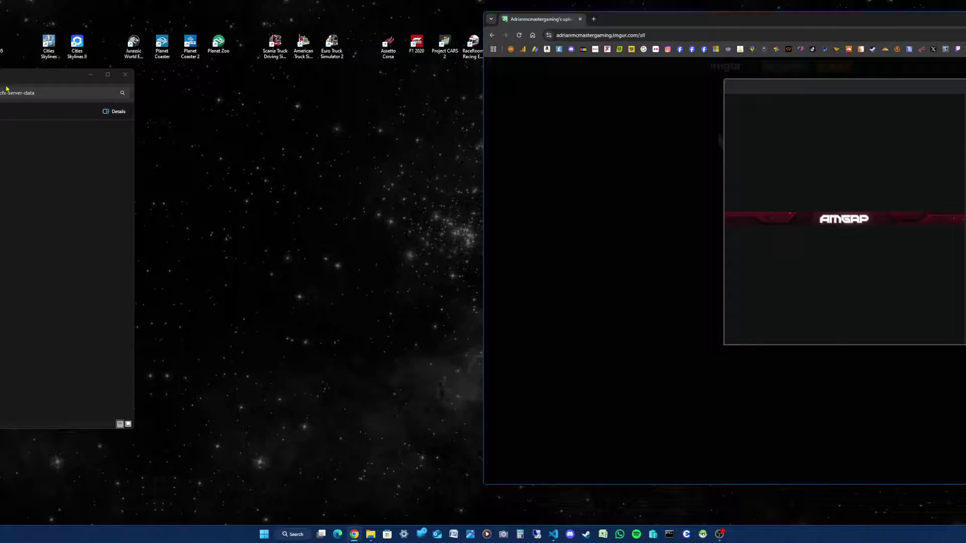
Centre the cfx-server-data File Explorer window and bring up server.cfg's context menu.
left_click_drag(10, 84, 572, 121)
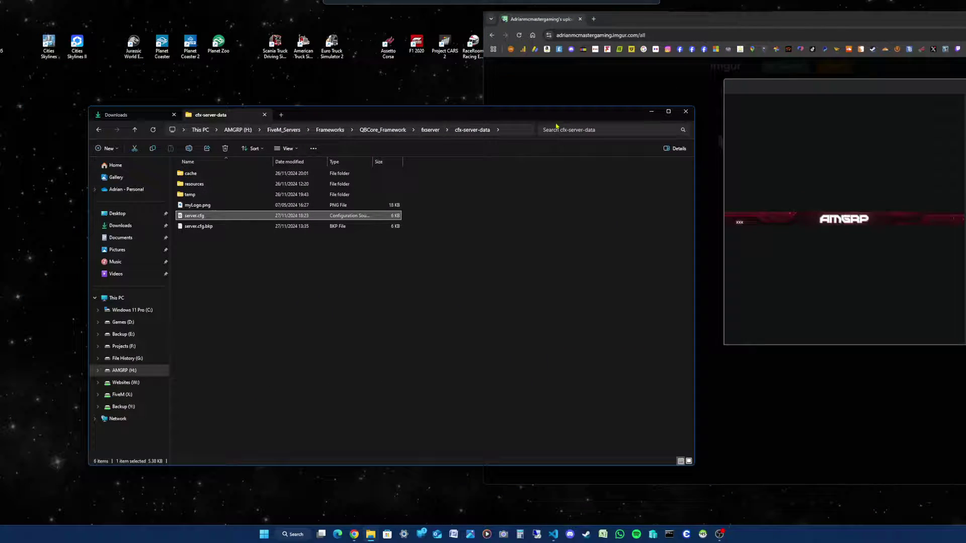
left_click_drag(345, 116, 308, 106)
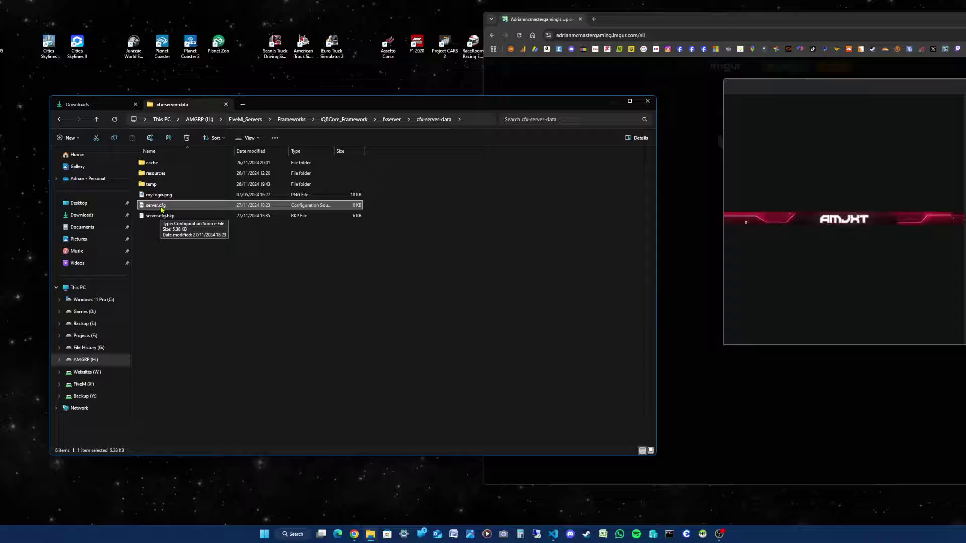
right_click(161, 207)
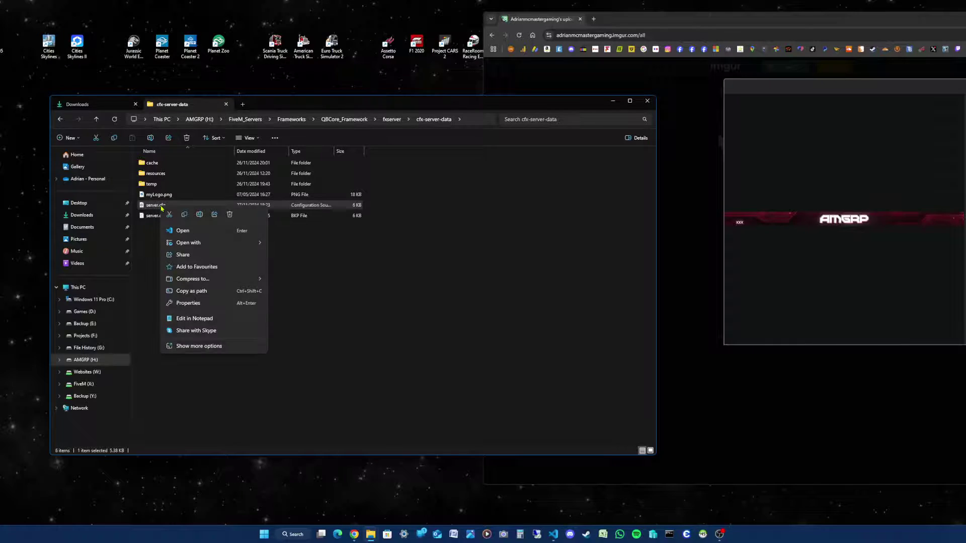
Open server.cfg in VS Code and enlarge the editor window.
left_click(186, 232)
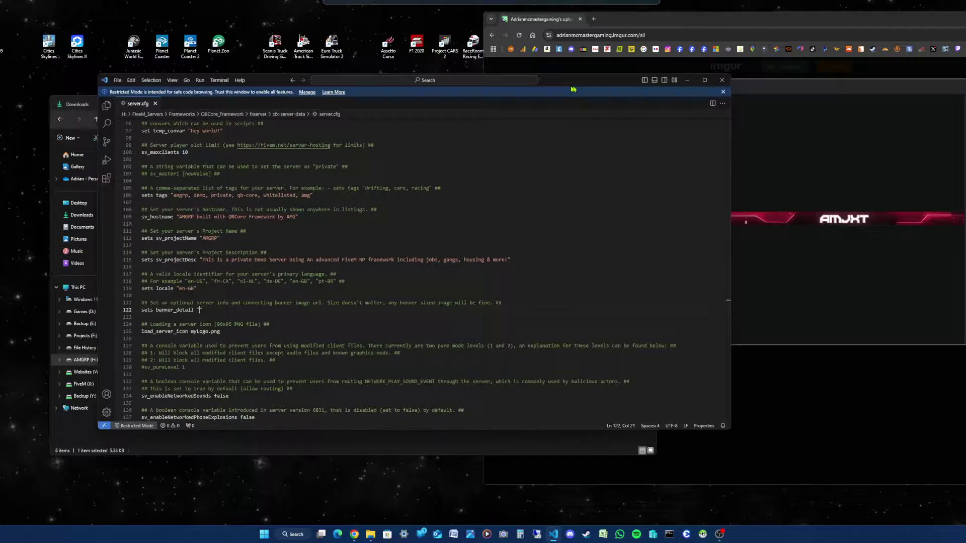
left_click_drag(677, 415, 683, 449)
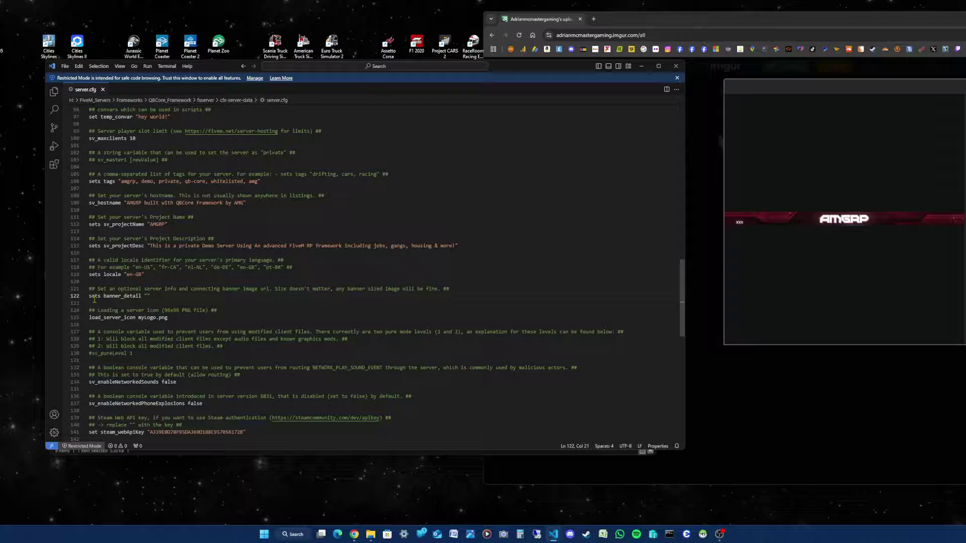
Search server.cfg for the banner_detail setting and scroll to its empty value on line 122.
left_click(78, 66)
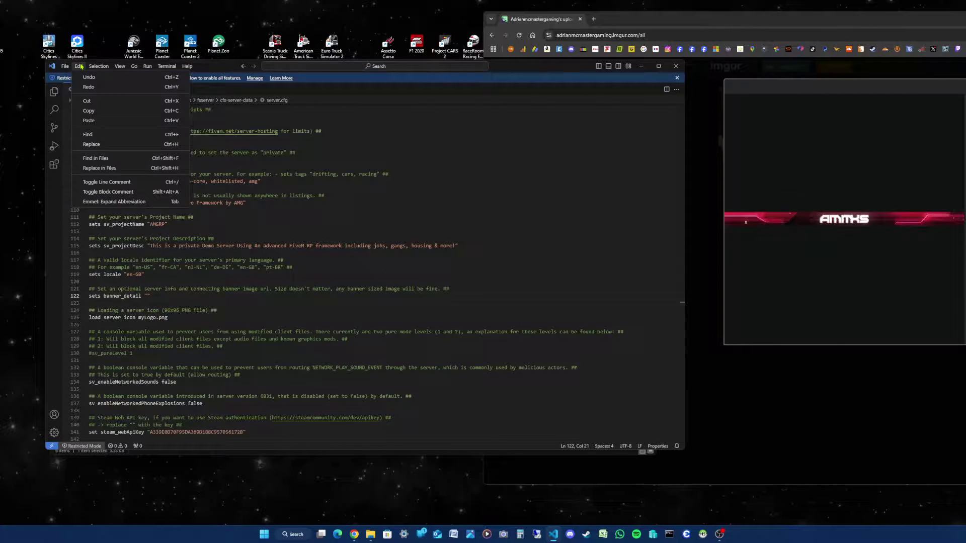
left_click(88, 134)
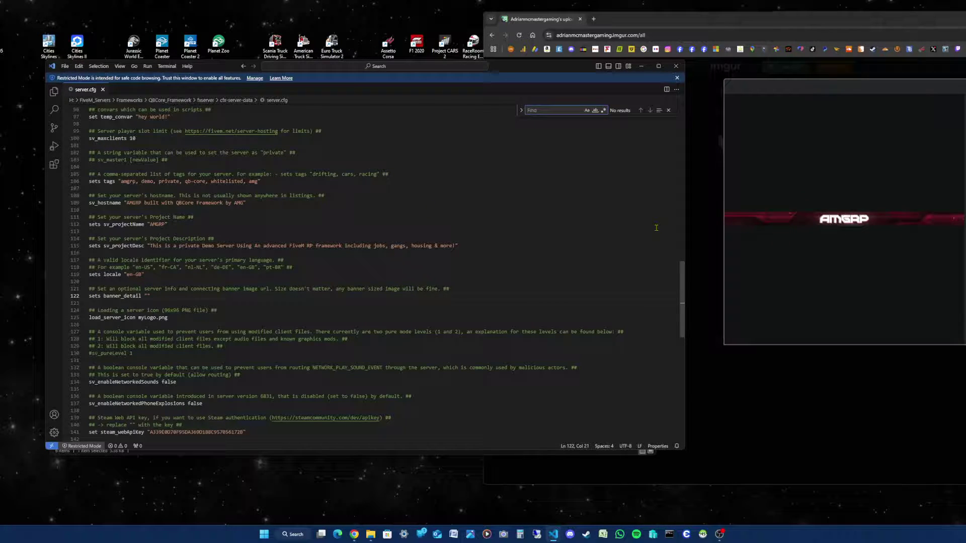
type("se")
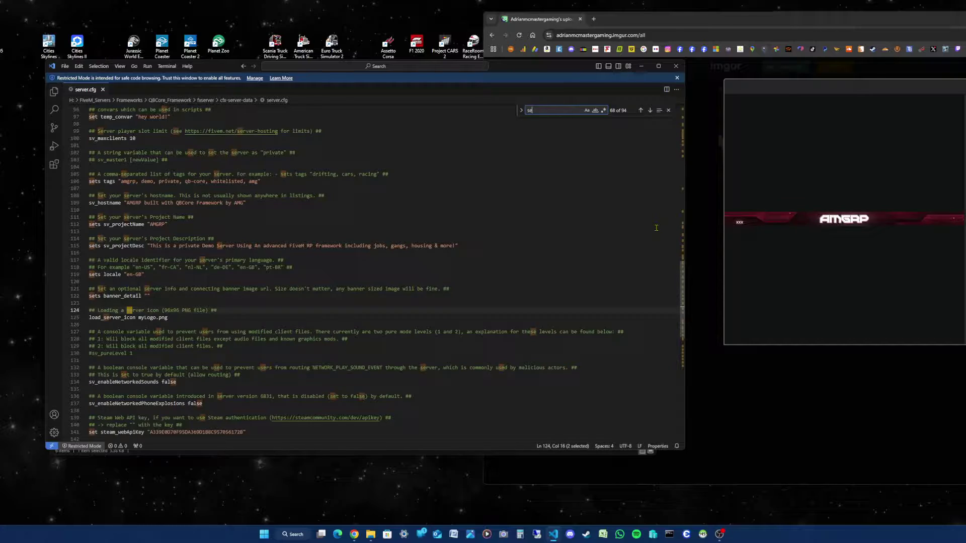
type("ts ")
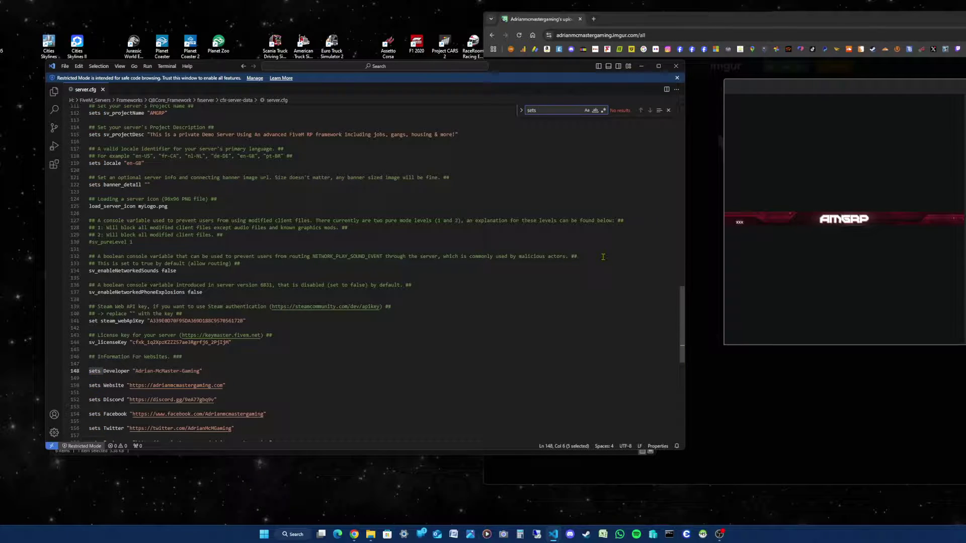
type(" banner")
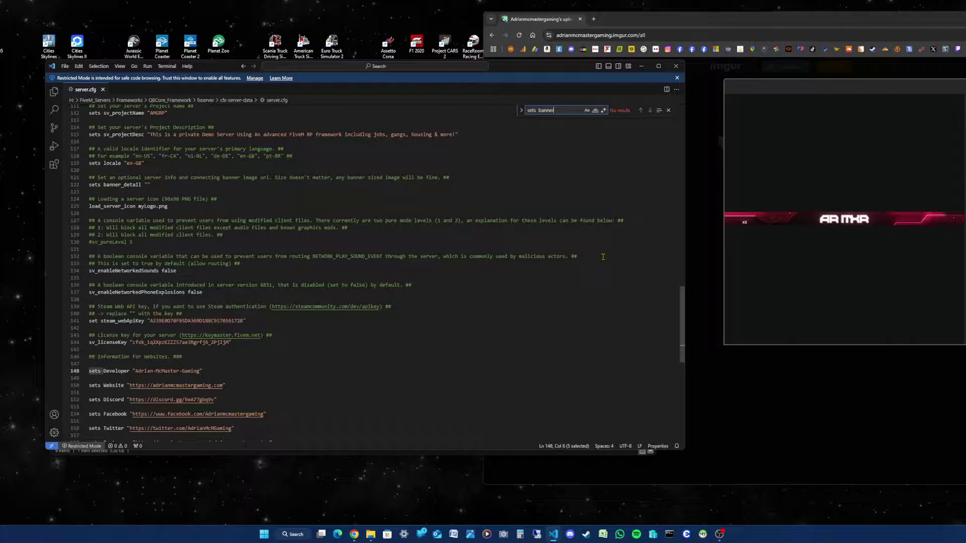
type("_")
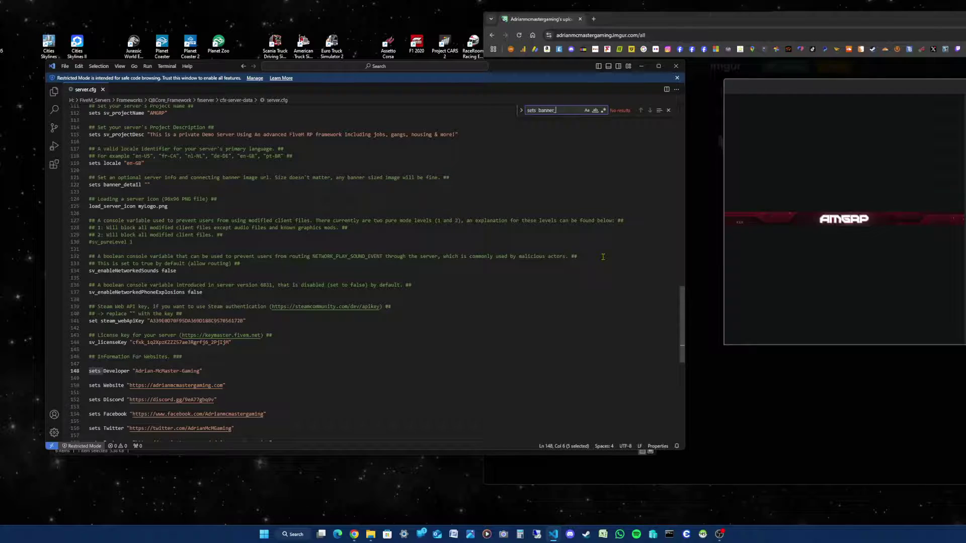
type("deat")
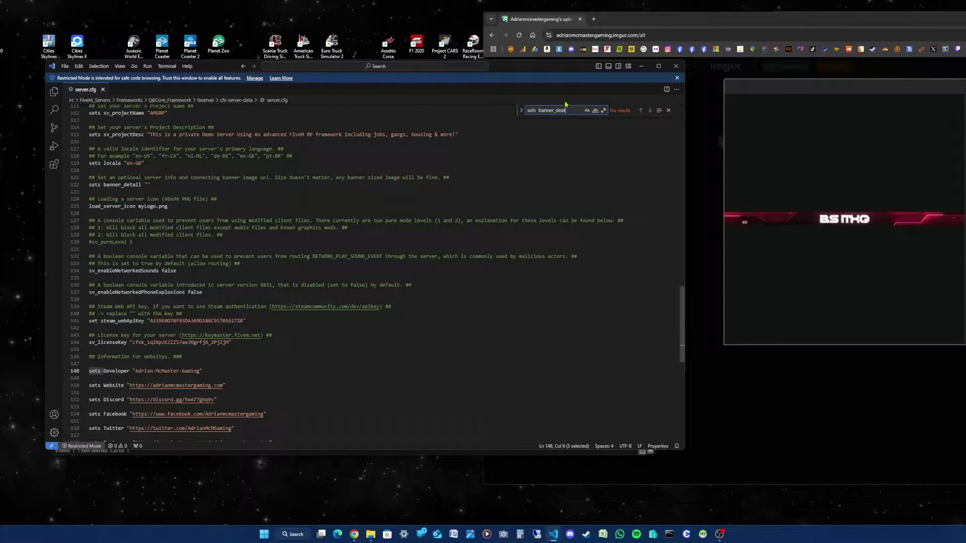
key("Escape")
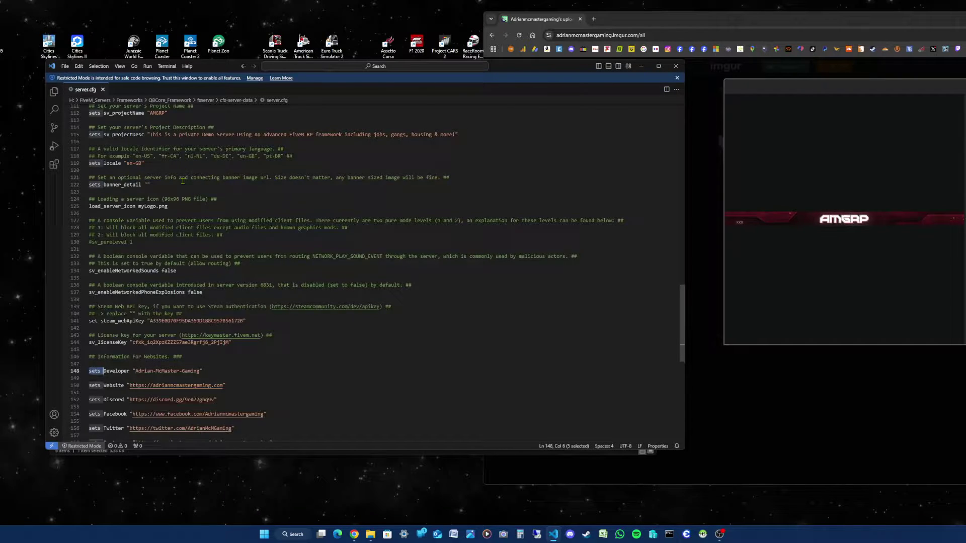
scroll(183, 181, "up", 2)
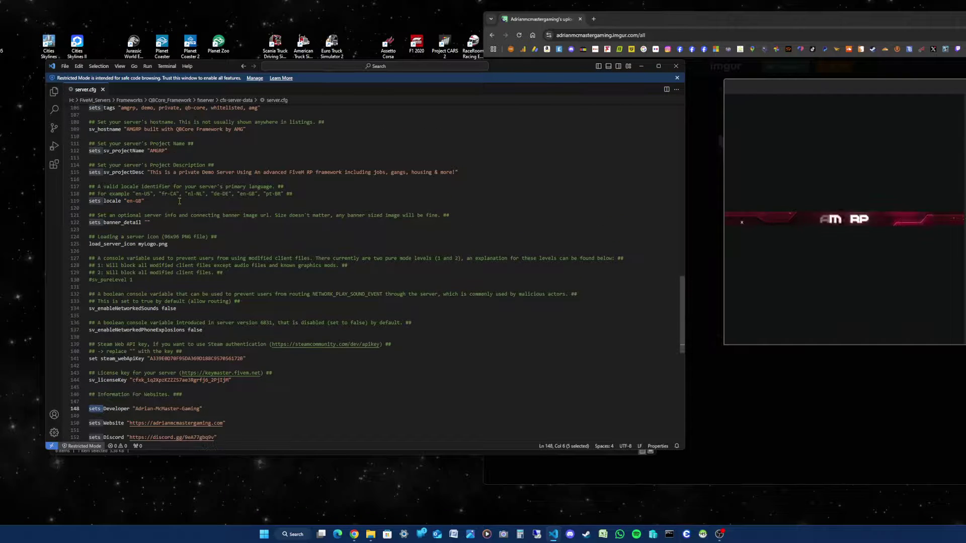
left_click(147, 222)
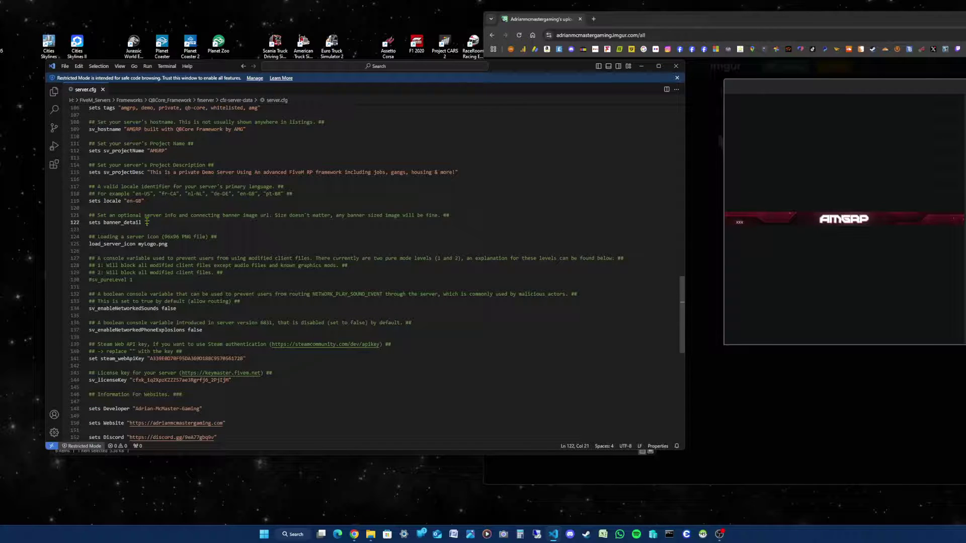
type("\"")
type("https://i.imgur.com/EBgeNZI.gif")
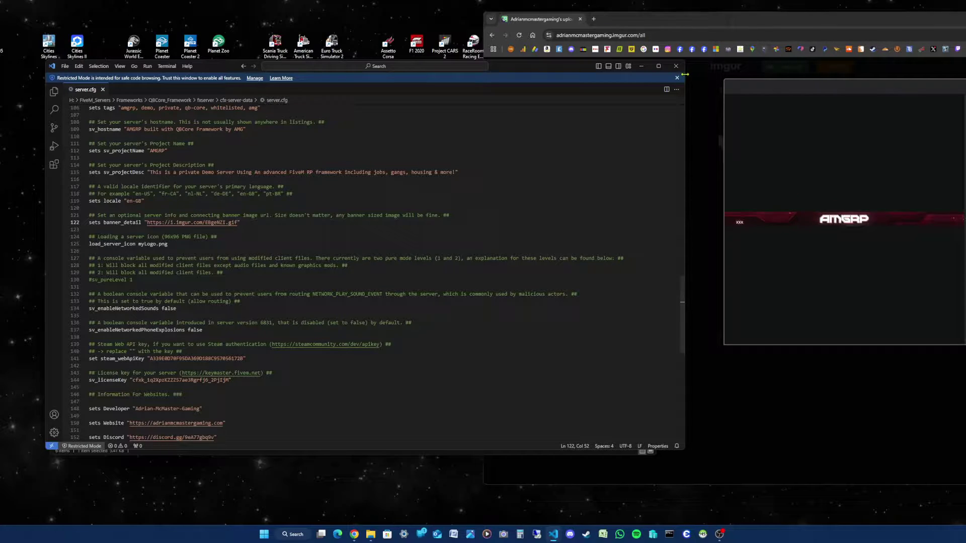
Minimise VS Code, Explorer and Chrome, then move the Cfx.re server console to the left edge.
left_click(641, 66)
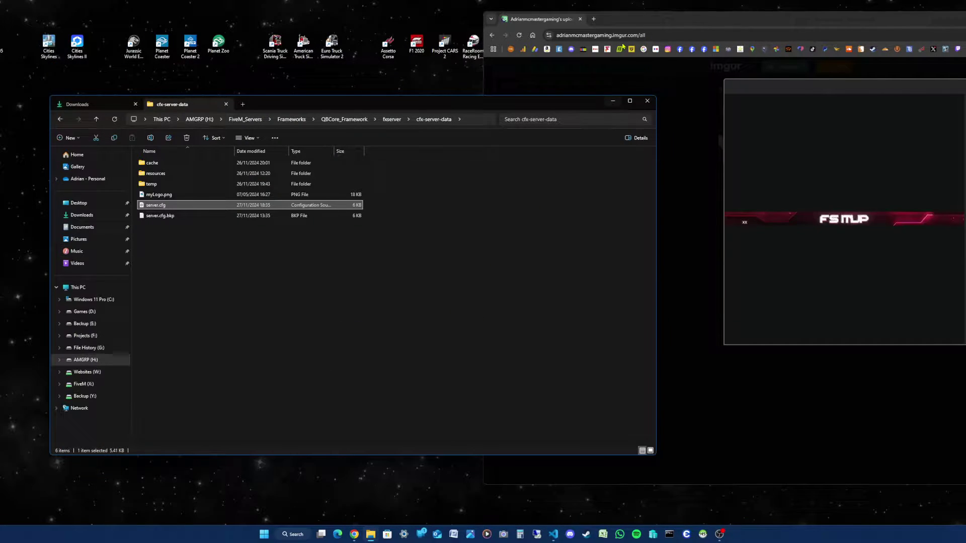
left_click(599, 99)
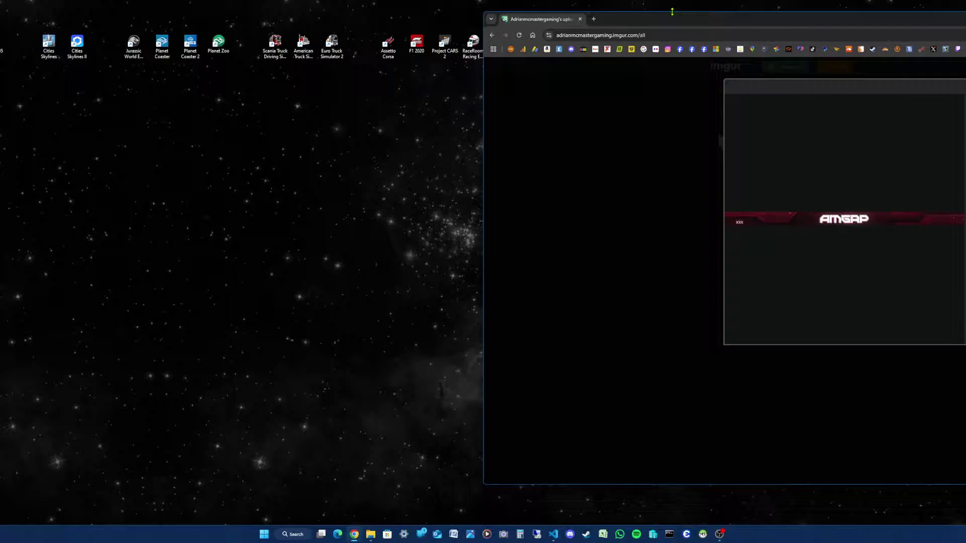
key("super+d")
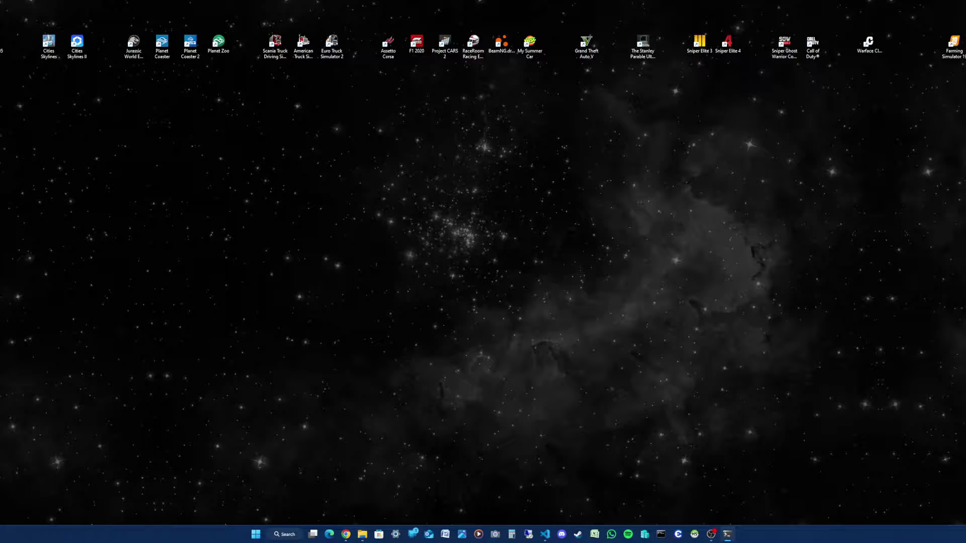
left_click_drag(292, 110, 449, 148)
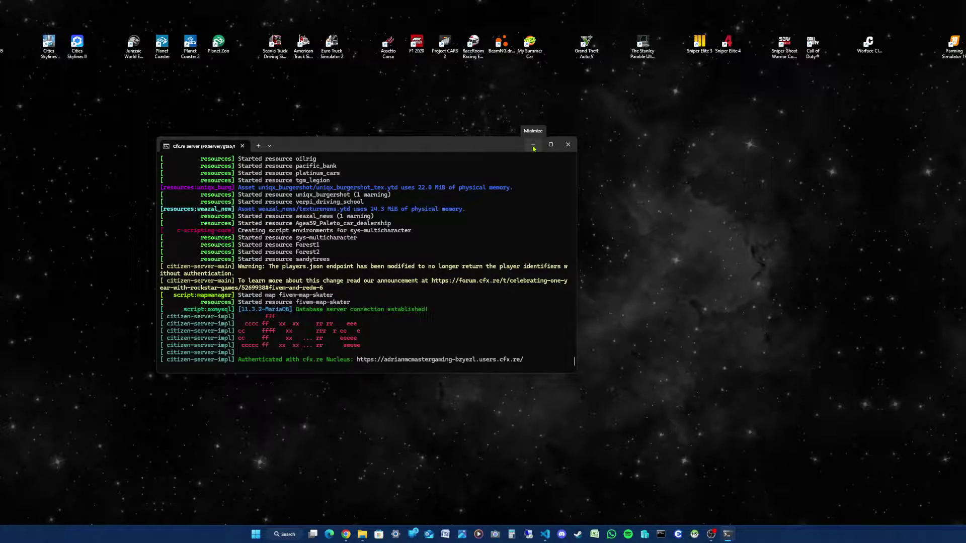
left_click_drag(448, 146, 0, 201)
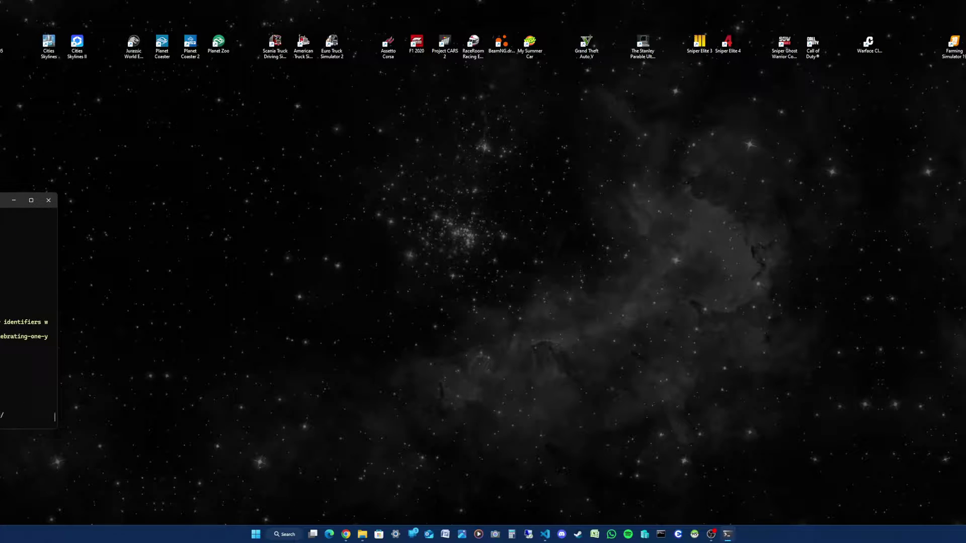
Move the FiveM shortcut on the desktop and delete the selected desktop icon.
left_click_drag(309, 172, 358, 177)
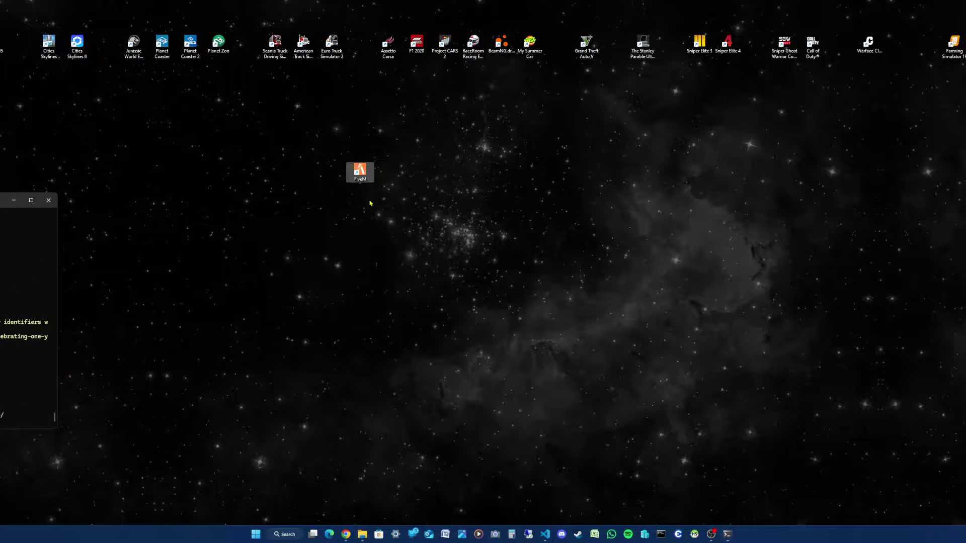
left_click(360, 171)
key("Delete")
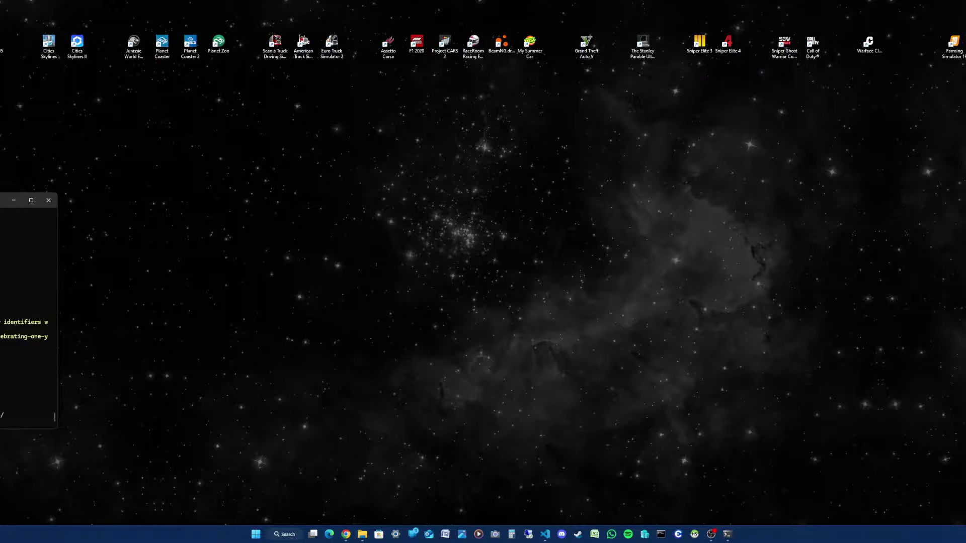
Restore Chrome, search Google for the fivem server list, and open Cfx.re Server List - FiveM.
mouse_move(346, 534)
left_click(358, 513)
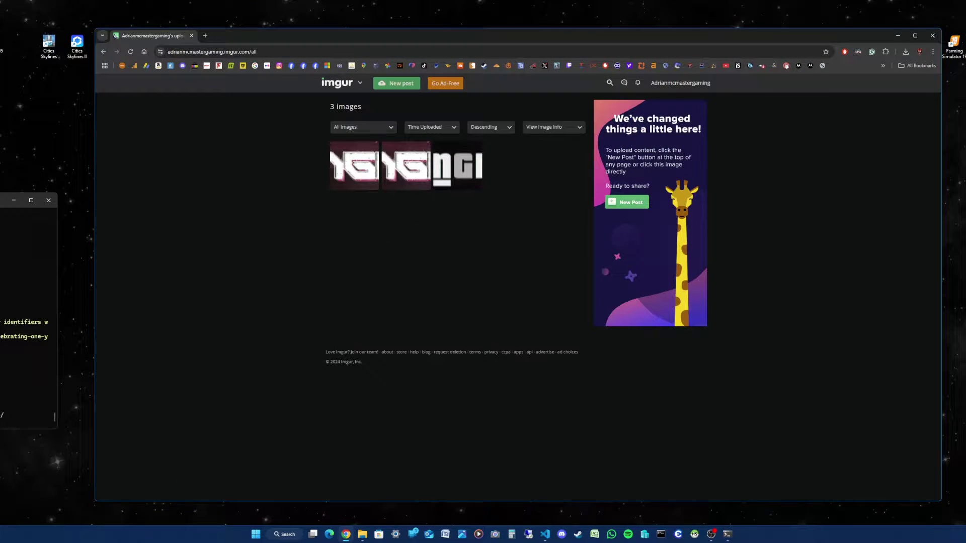
left_click(256, 66)
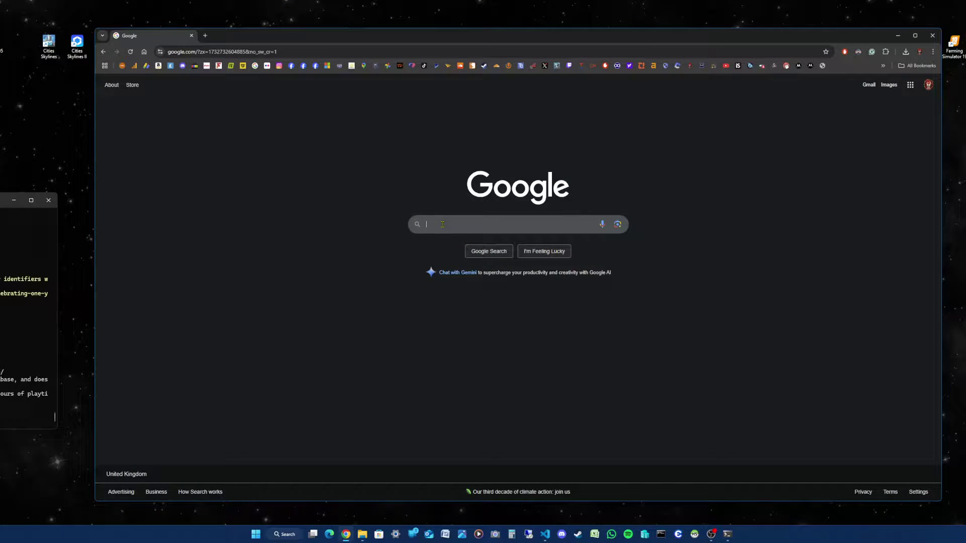
left_click(467, 218)
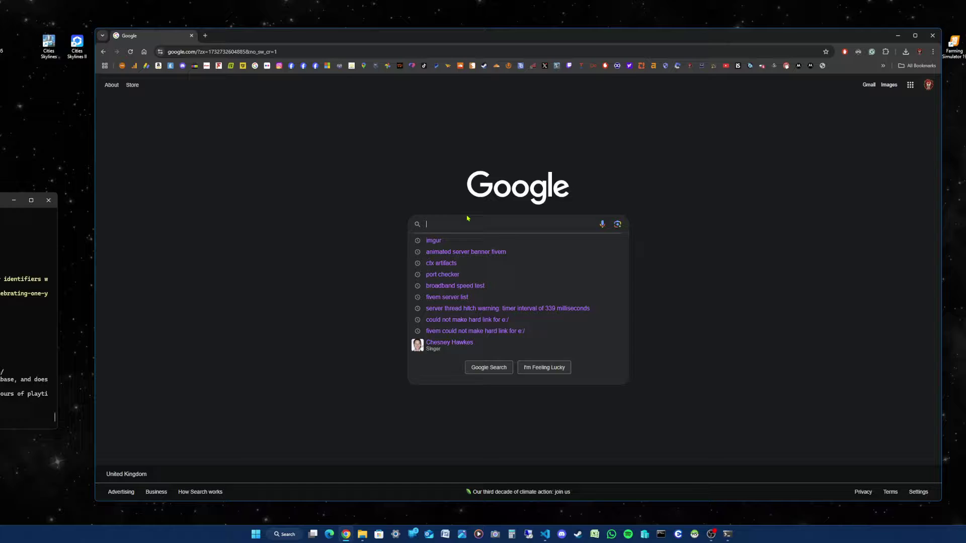
type("fivem")
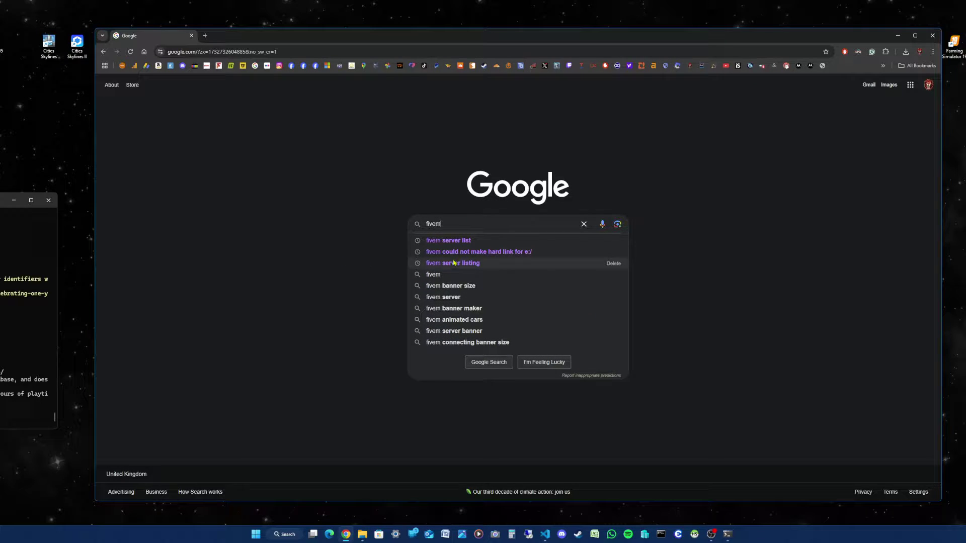
left_click(455, 243)
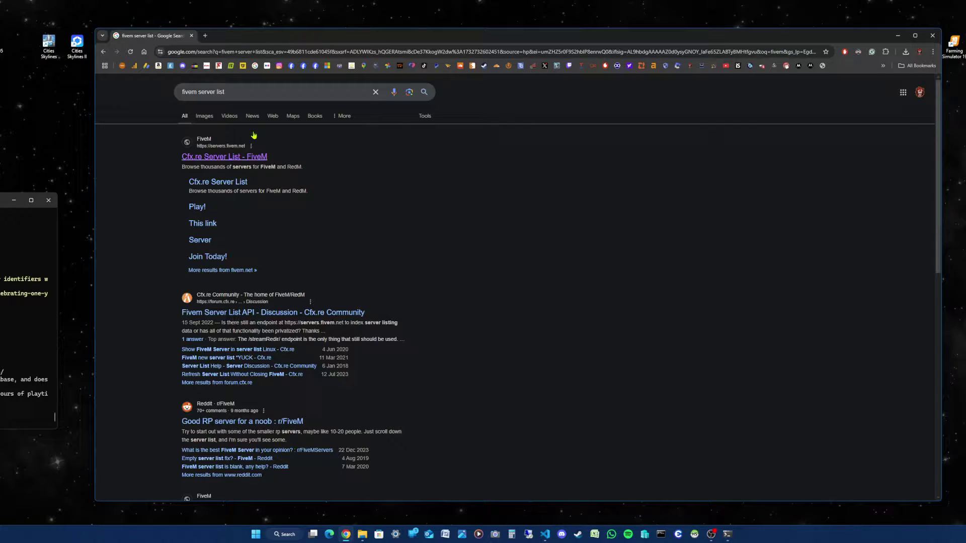
left_click(238, 158)
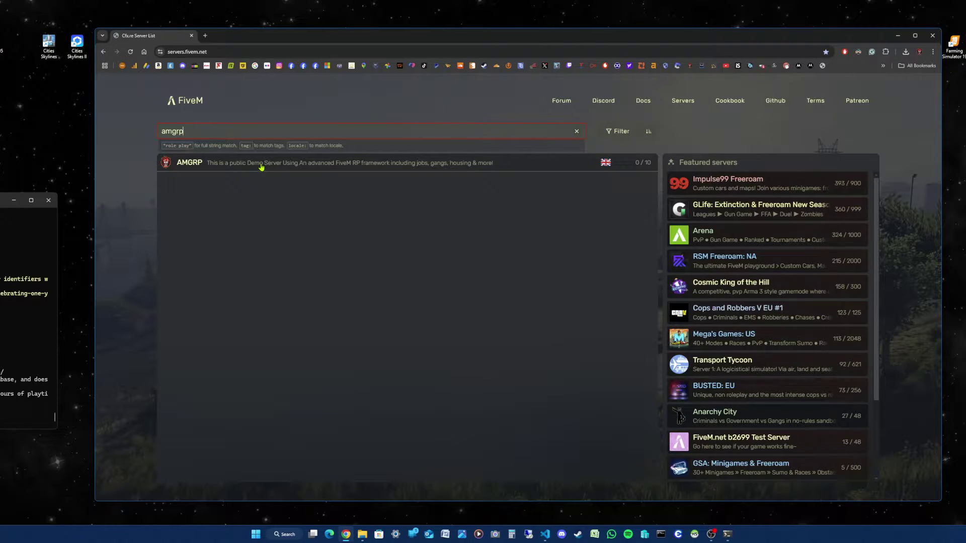
Open the AMGRP result, then go back to the amgrp search results listing both servers.
left_click(261, 166)
key("alt+Left")
left_click(401, 205)
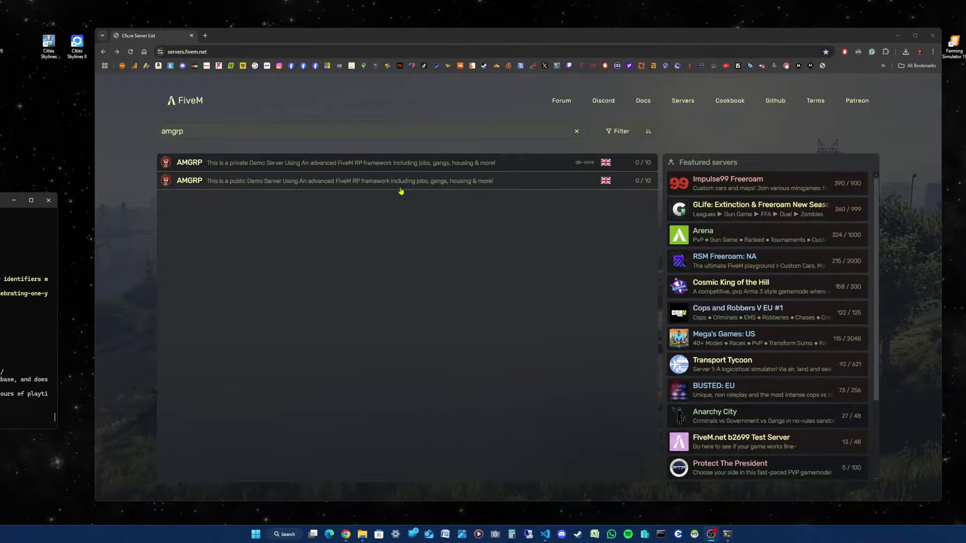
Open the first AMGRP result, the private server, to view its detail page.
left_click(304, 166)
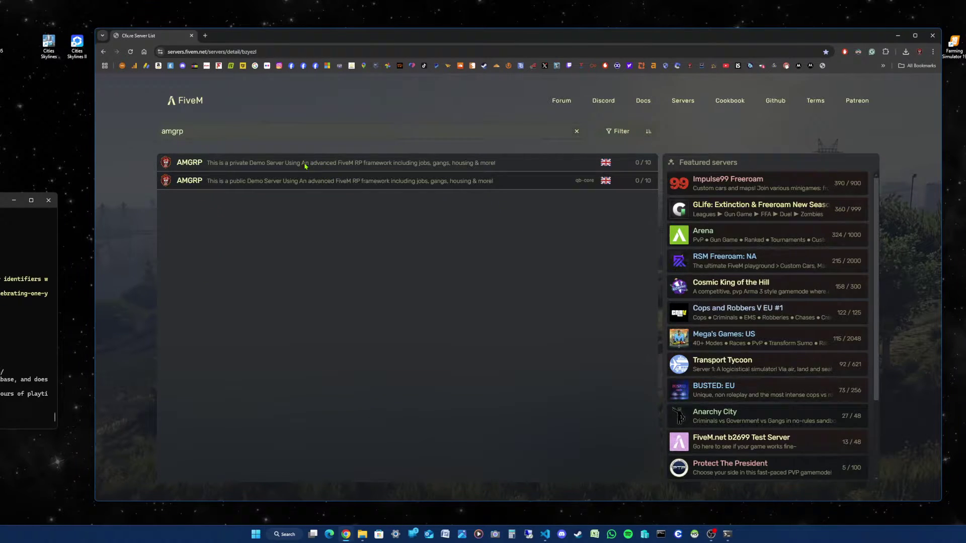